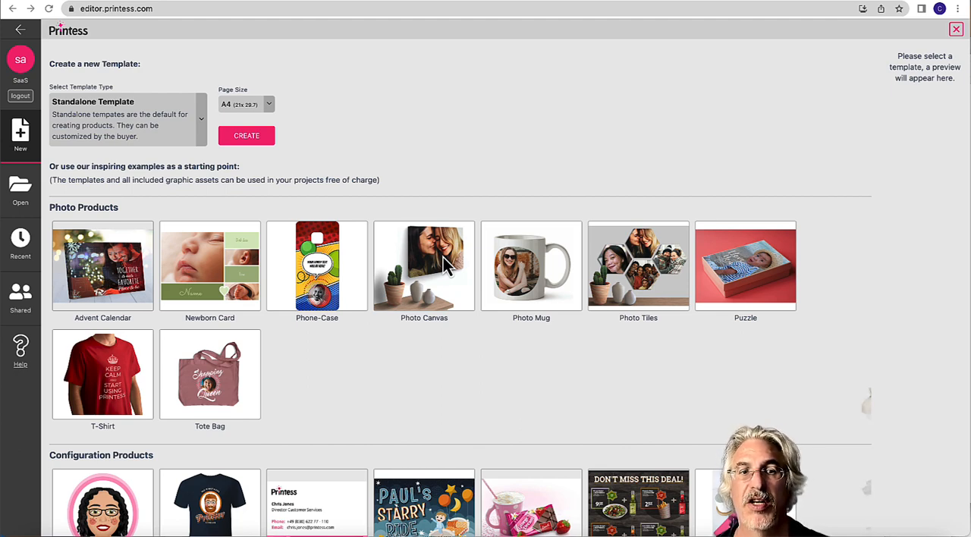
Step: Create a new standalone template with A4 page size and rename its document as Cover
{"action": "left_click", "coordinate": [260, 139]}
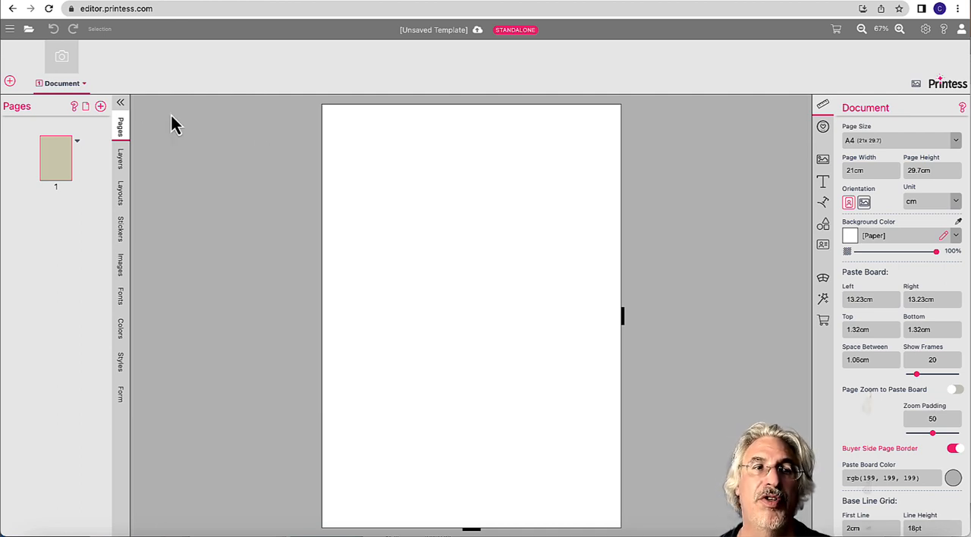
{"action": "left_click", "coordinate": [86, 89]}
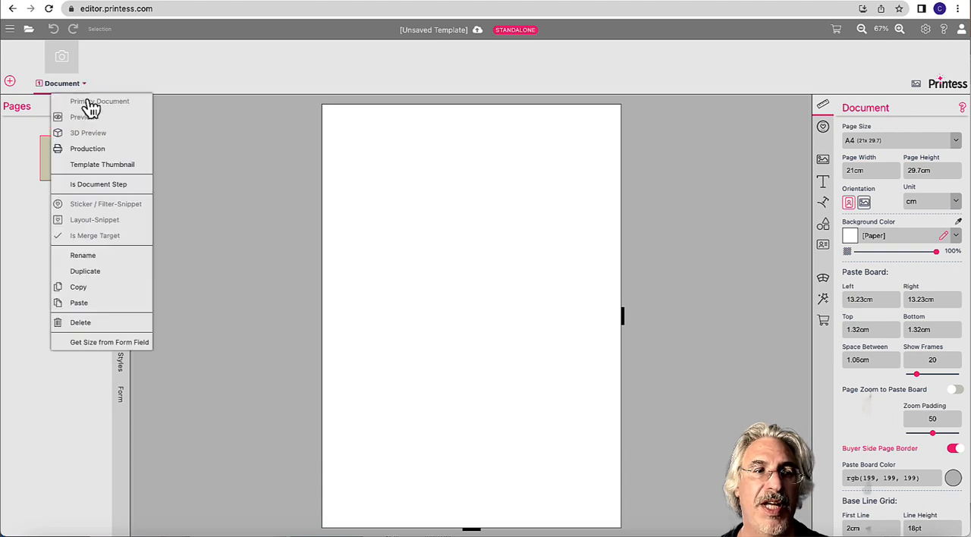
{"action": "left_click", "coordinate": [106, 255]}
{"action": "type", "text": "Cover"}
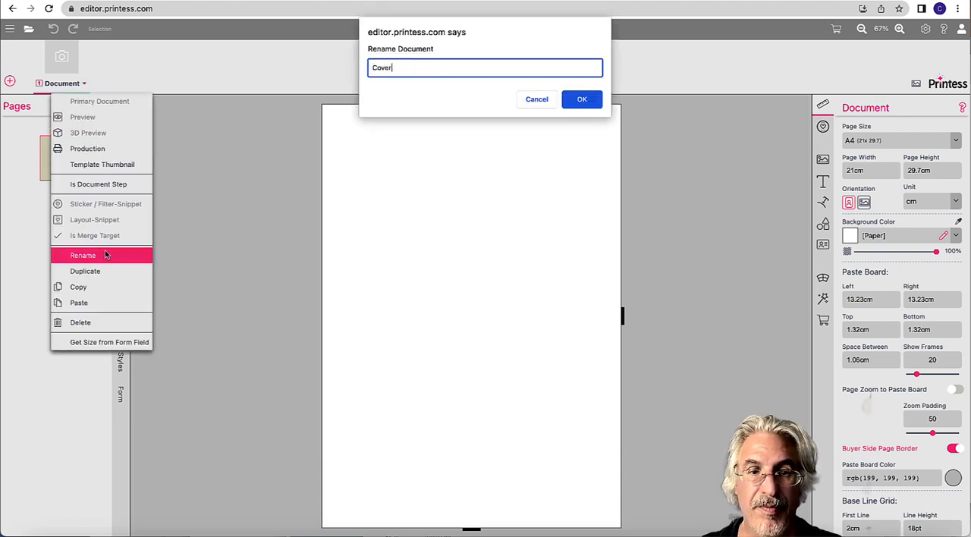
{"action": "key", "text": "Return"}
Step: Add a second document named Inside to the template
{"action": "left_click", "coordinate": [10, 81]}
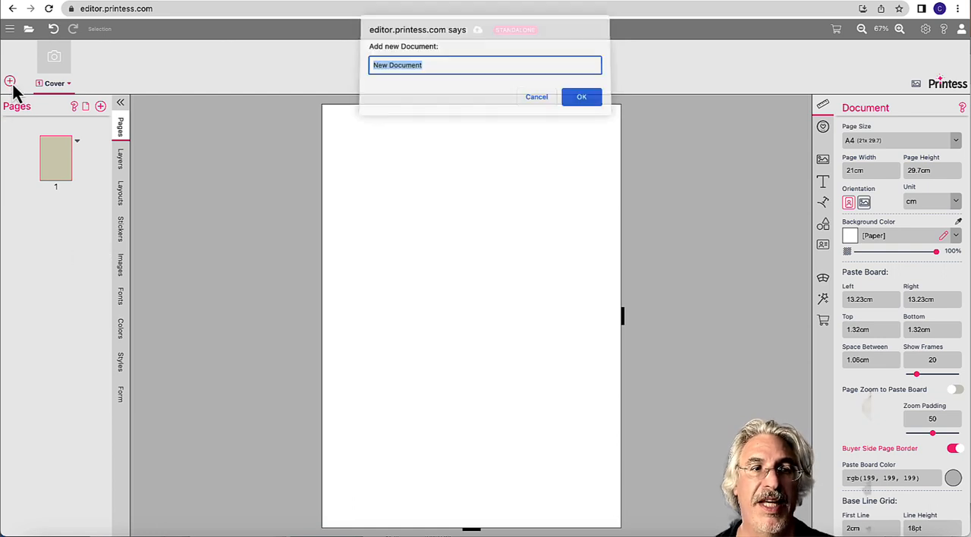
{"action": "type", "text": "Insid"}
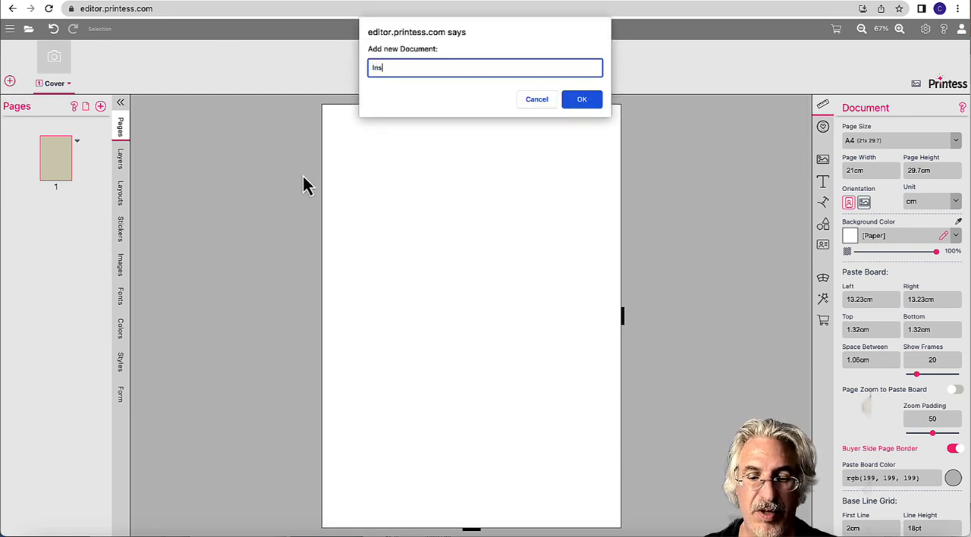
{"action": "type", "text": "e"}
{"action": "key", "text": "Return"}
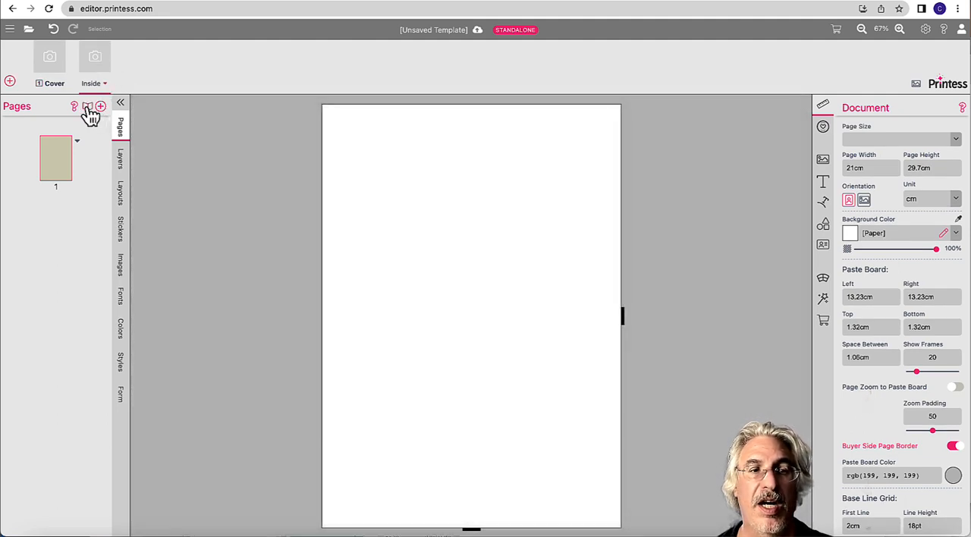
Step: Add pages to the Inside document until it has eight pages
{"action": "left_click", "coordinate": [101, 108]}
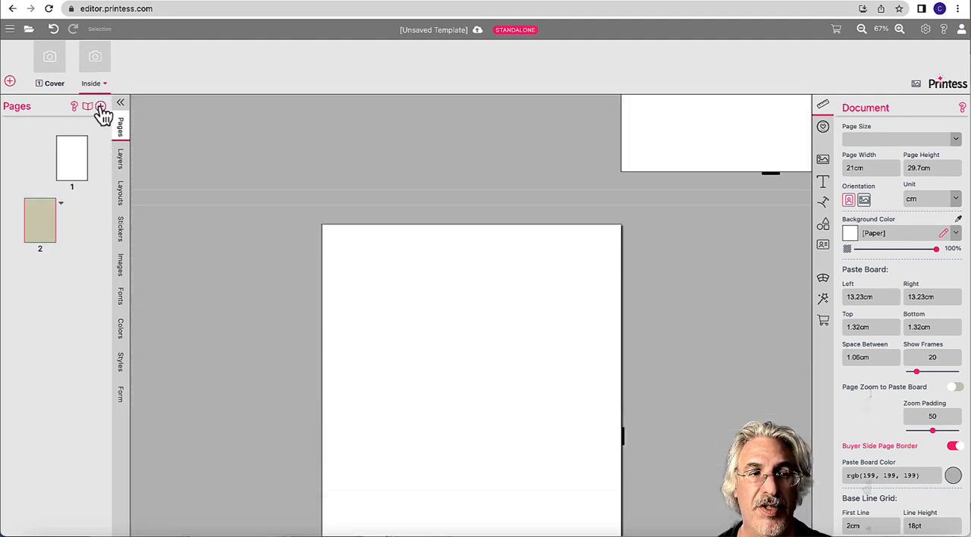
{"action": "left_click", "coordinate": [100, 108]}
{"action": "left_click", "coordinate": [101, 108]}
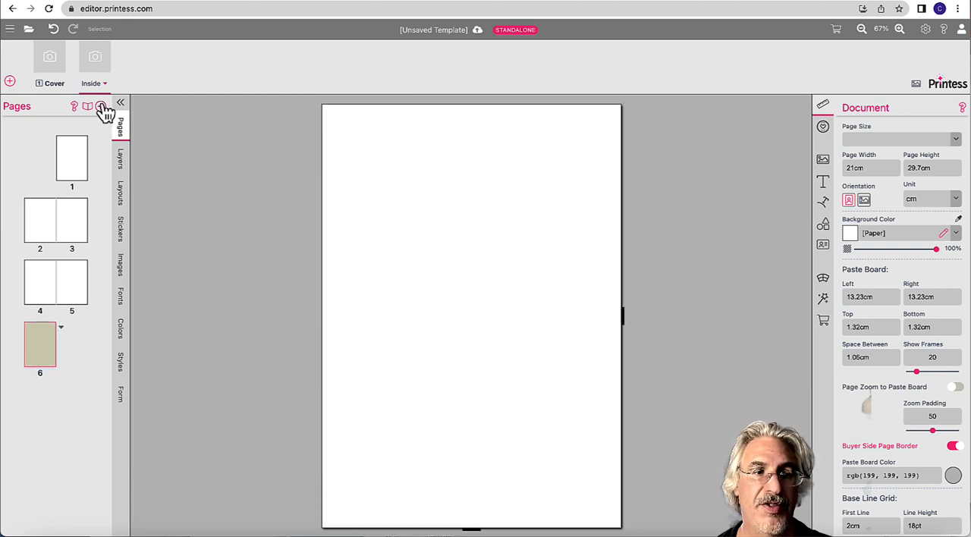
{"action": "left_click", "coordinate": [101, 107]}
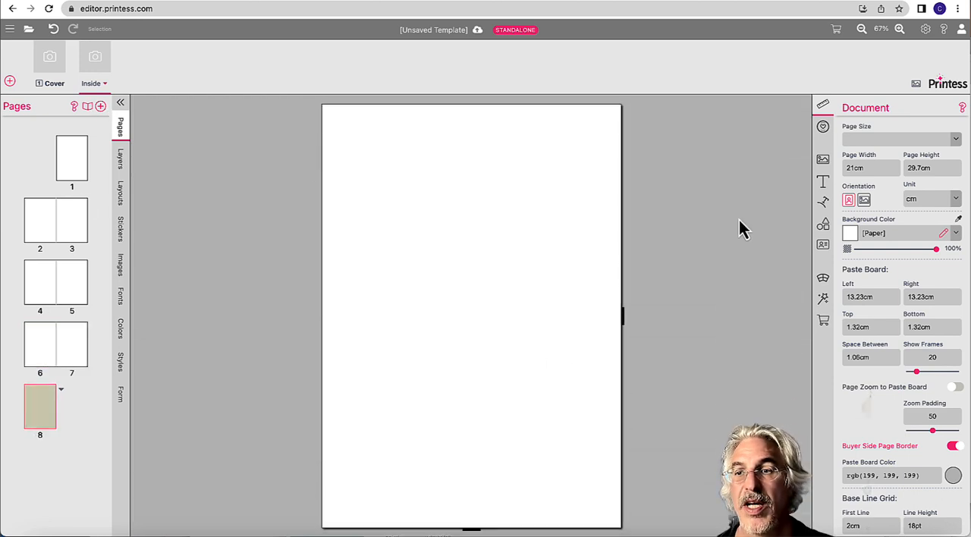
Step: Enable the photo book settings for the Inside document and keep buyer-added spreads or pages set to not-allowed
{"action": "left_click", "coordinate": [827, 324]}
{"action": "scroll", "coordinate": [872, 353], "scroll_direction": "down", "scroll_amount": 6}
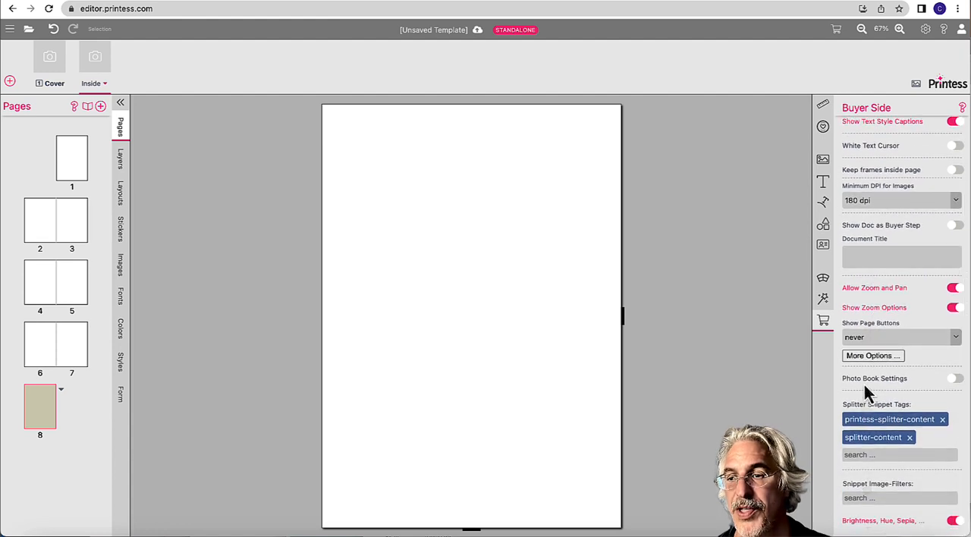
{"action": "left_click", "coordinate": [959, 383]}
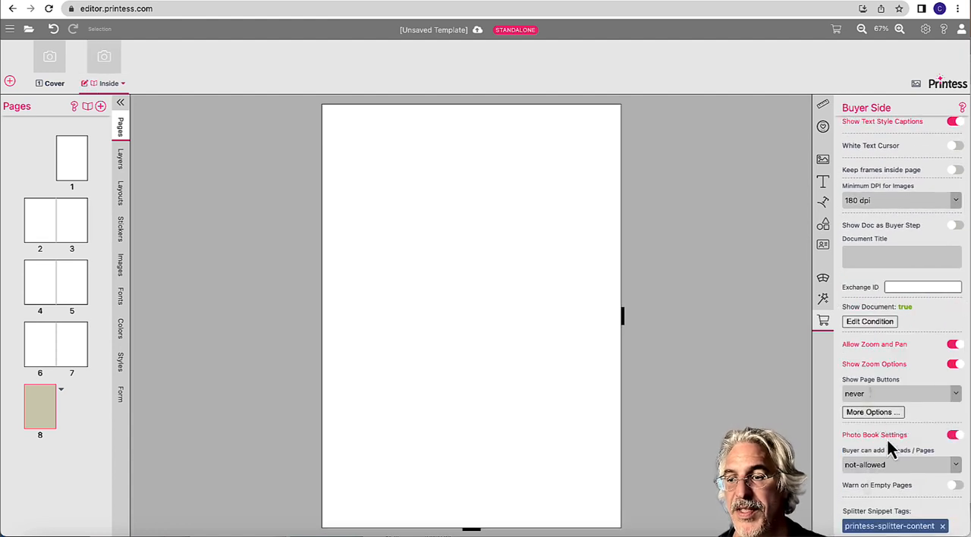
{"action": "scroll", "coordinate": [891, 445], "scroll_direction": "down", "scroll_amount": 2}
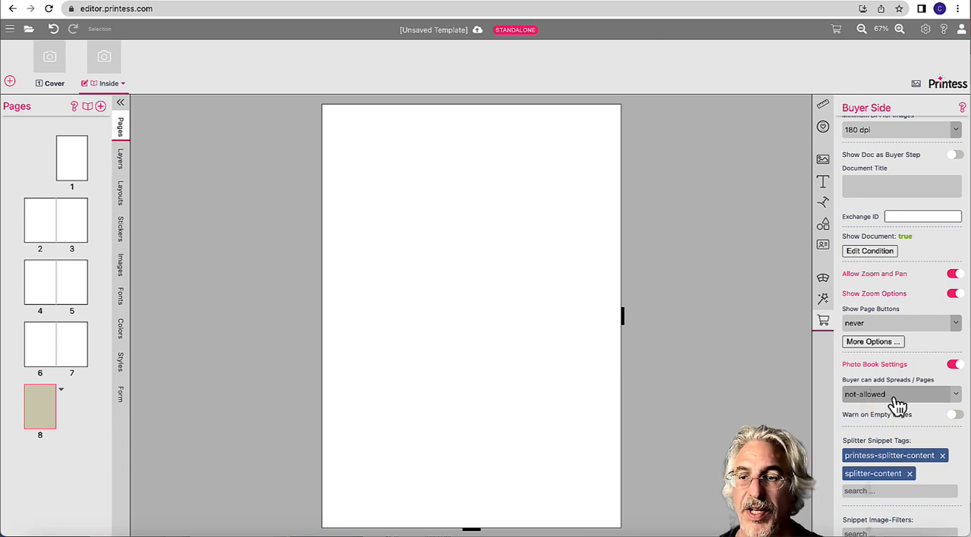
{"action": "left_click", "coordinate": [897, 400]}
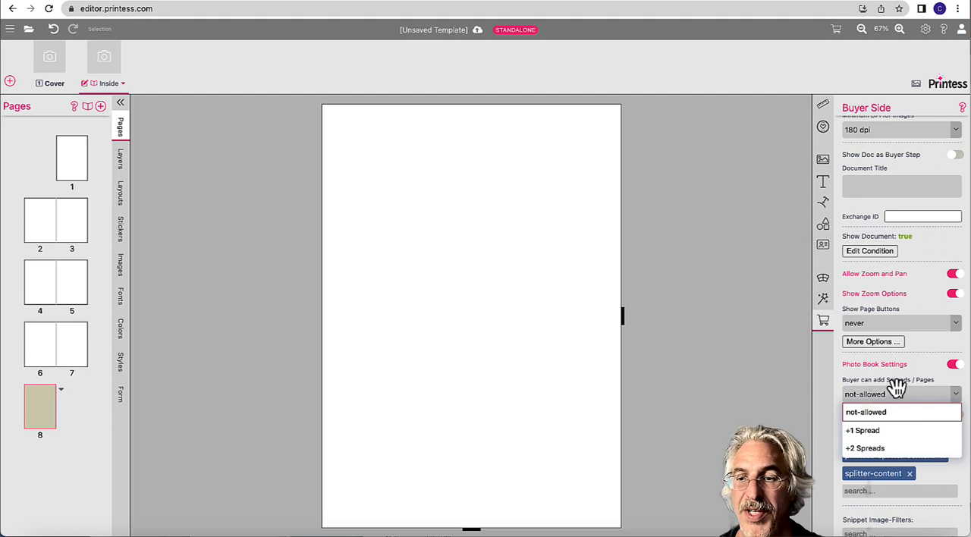
{"action": "left_click", "coordinate": [894, 384]}
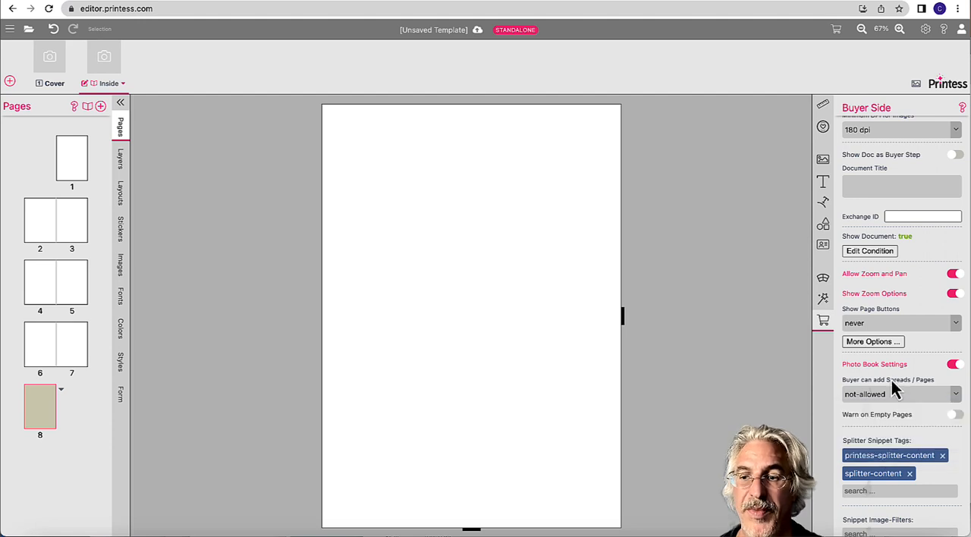
Step: Turn the Cover document into a cover page with spine, sized from the inside pages
{"action": "left_click", "coordinate": [60, 67]}
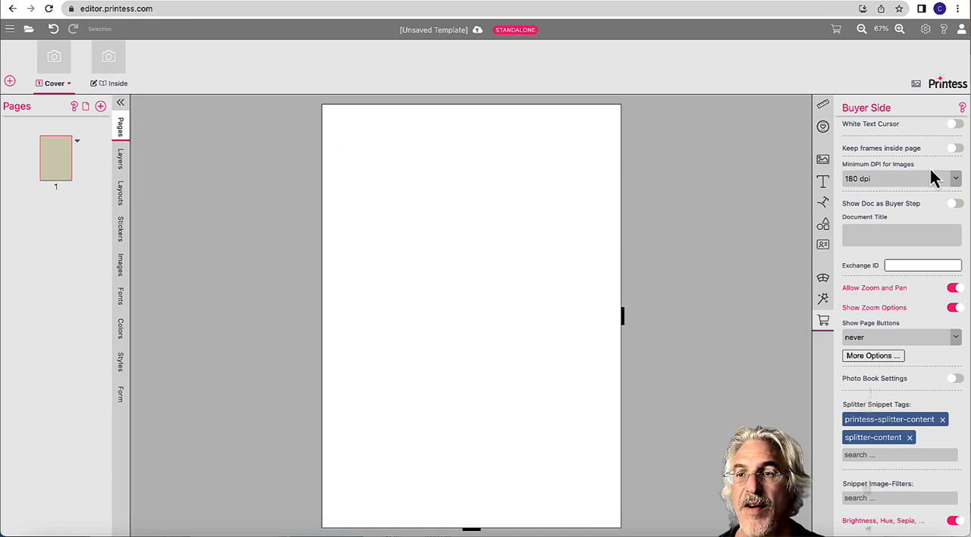
{"action": "left_click", "coordinate": [825, 107]}
{"action": "scroll", "coordinate": [903, 227], "scroll_direction": "up", "scroll_amount": 3}
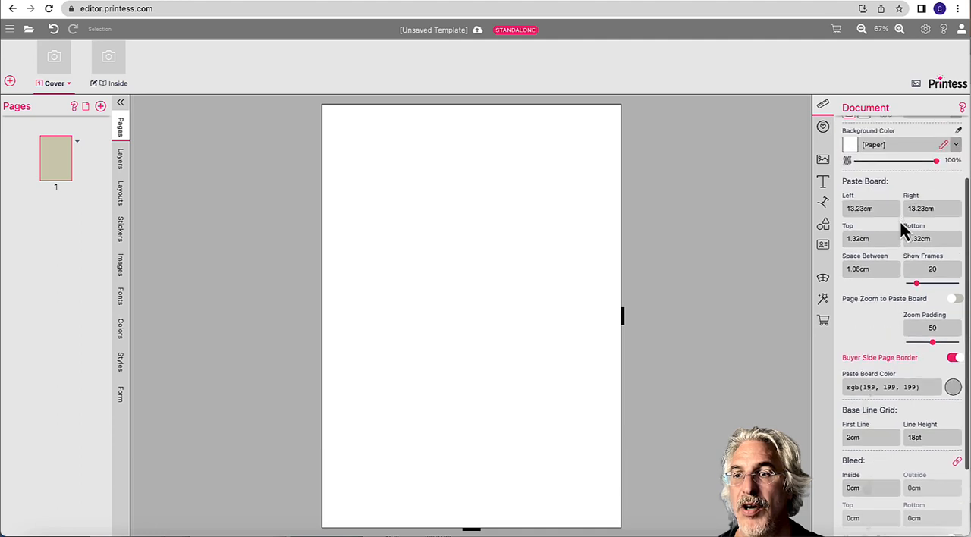
{"action": "scroll", "coordinate": [903, 228], "scroll_direction": "up", "scroll_amount": 1}
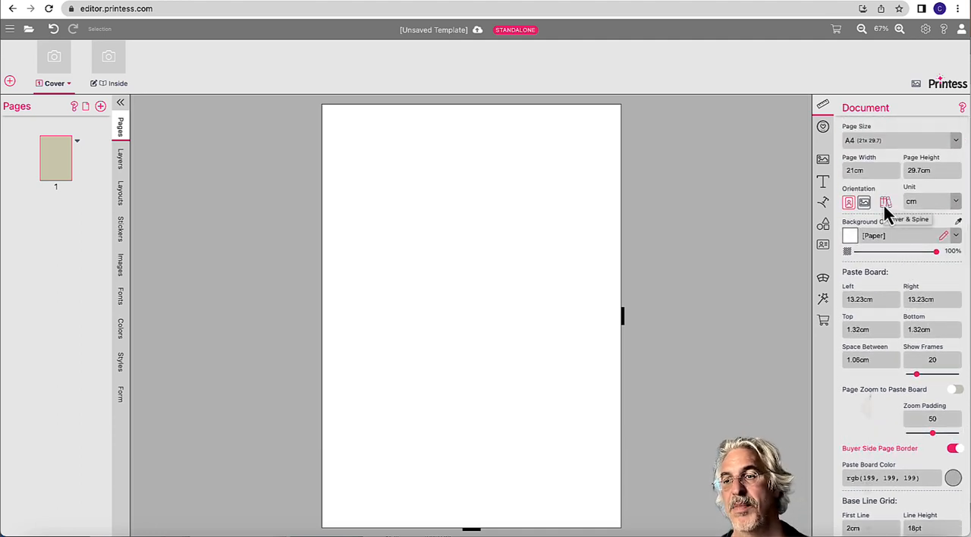
{"action": "left_click", "coordinate": [885, 205]}
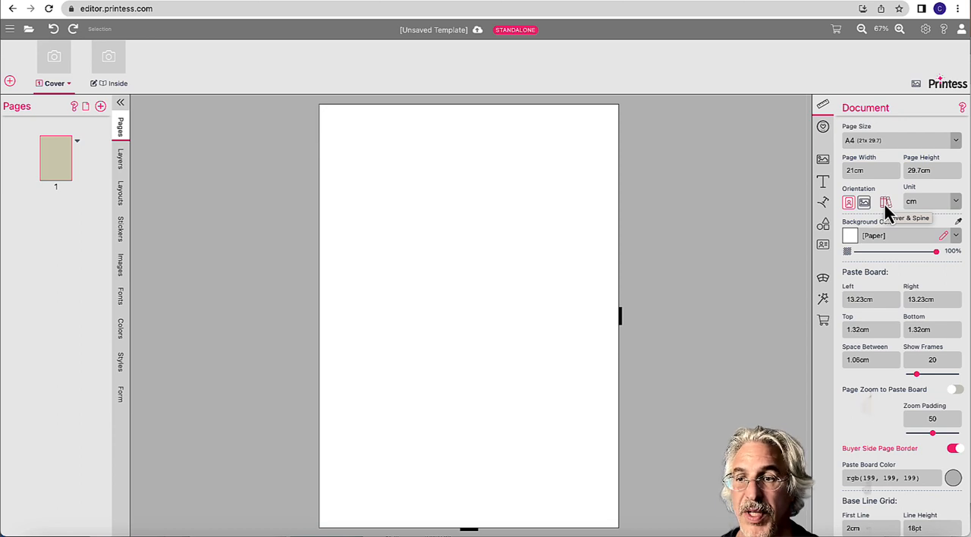
{"action": "left_click", "coordinate": [885, 203]}
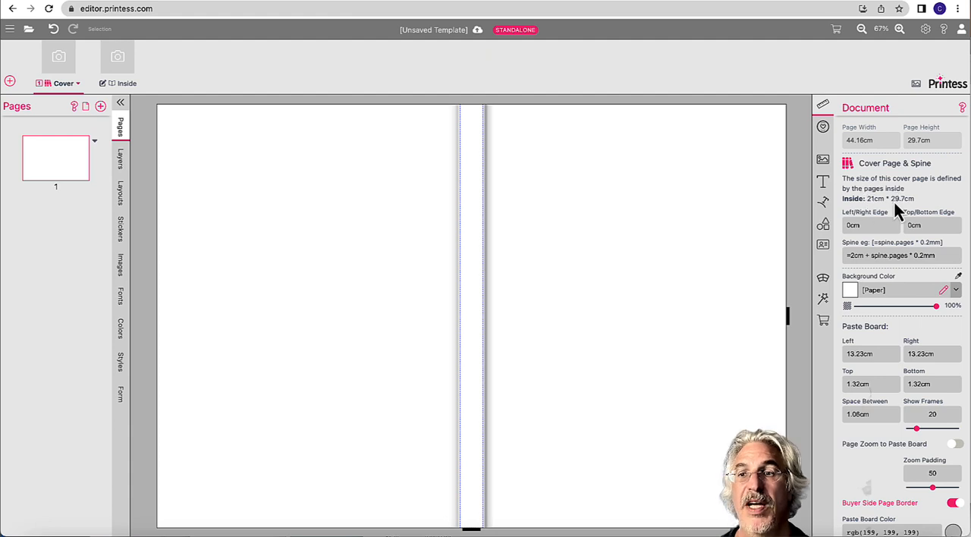
Step: Set the Inside document's page size to Square Big (21 x 21 cm)
{"action": "left_click", "coordinate": [129, 66]}
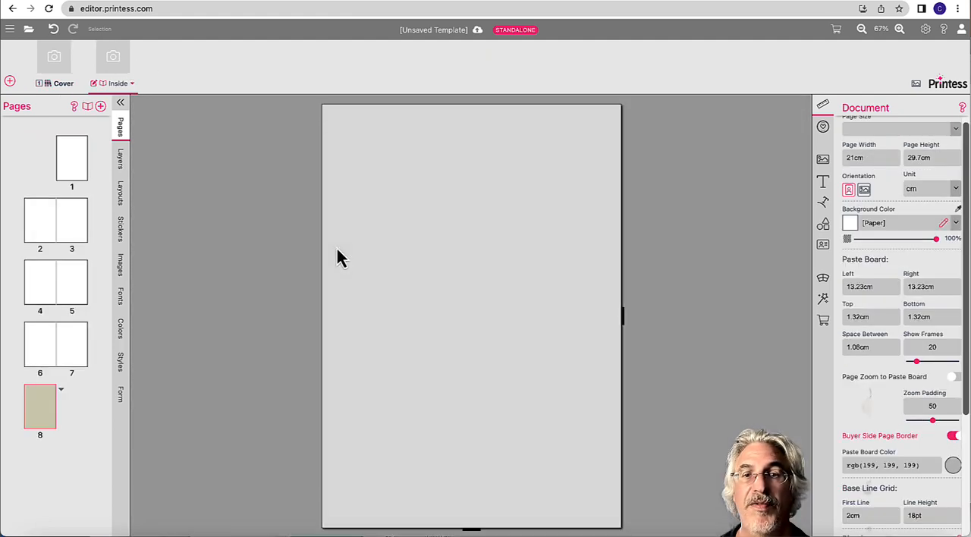
{"action": "scroll", "coordinate": [878, 185], "scroll_direction": "up", "scroll_amount": 1}
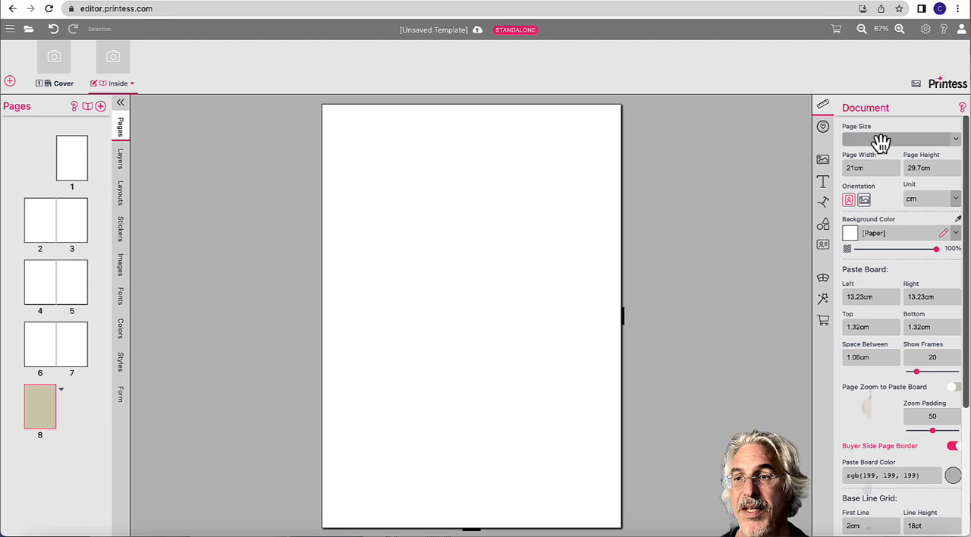
{"action": "left_click", "coordinate": [878, 139]}
{"action": "left_click", "coordinate": [865, 173]}
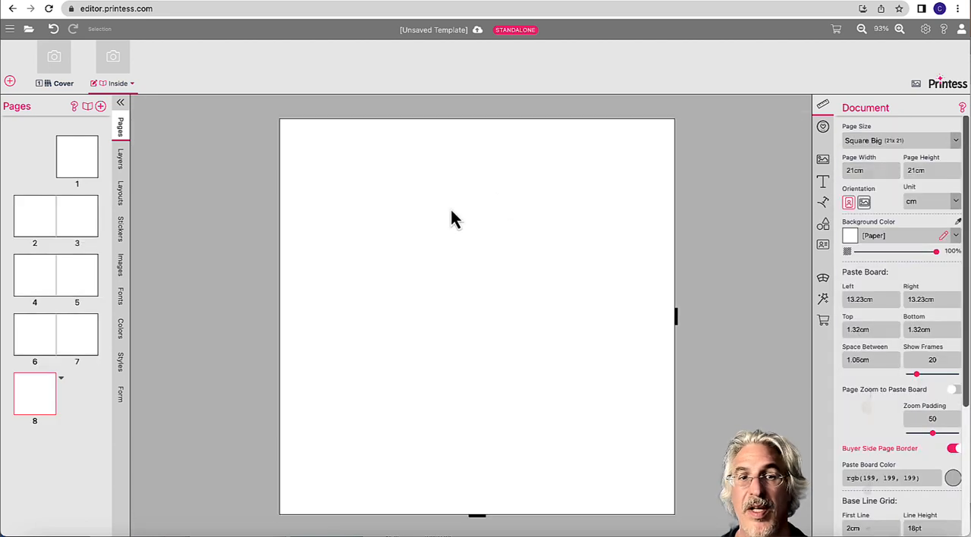
Step: Try the Cover's spine formula as =2cm + spine.pages * 2mm and restore the multiplier to 0.2mm
{"action": "left_click", "coordinate": [63, 72]}
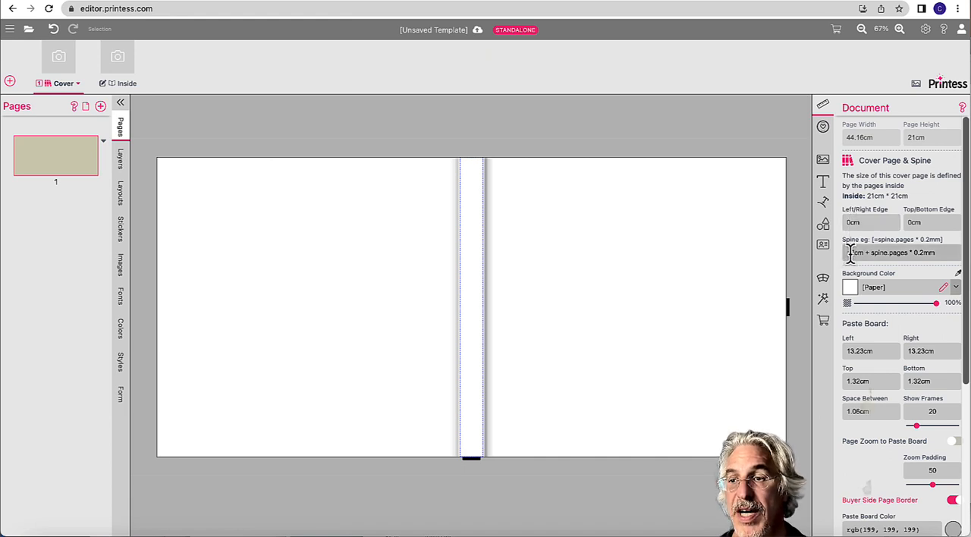
{"action": "left_click", "coordinate": [931, 253]}
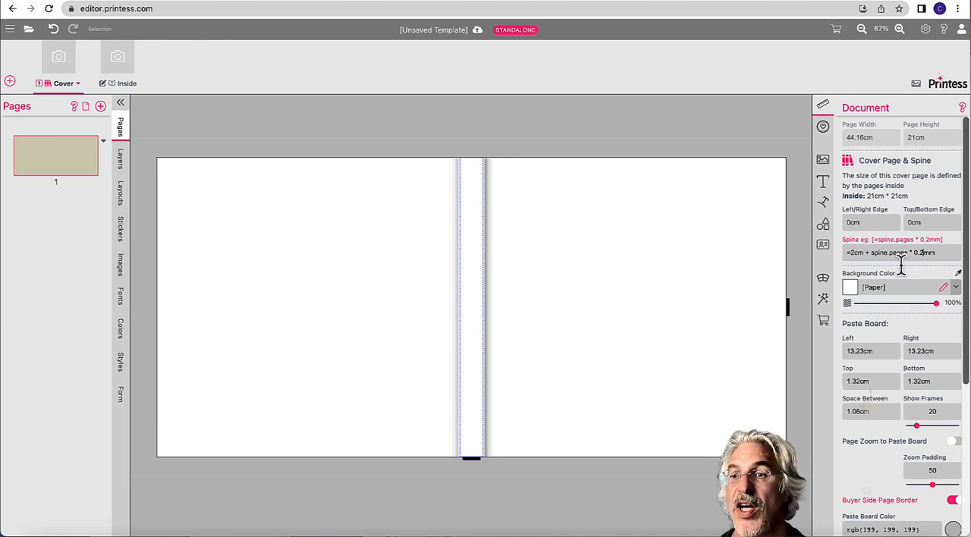
{"action": "left_click_drag", "start_coordinate": [848, 253], "coordinate": [863, 255]}
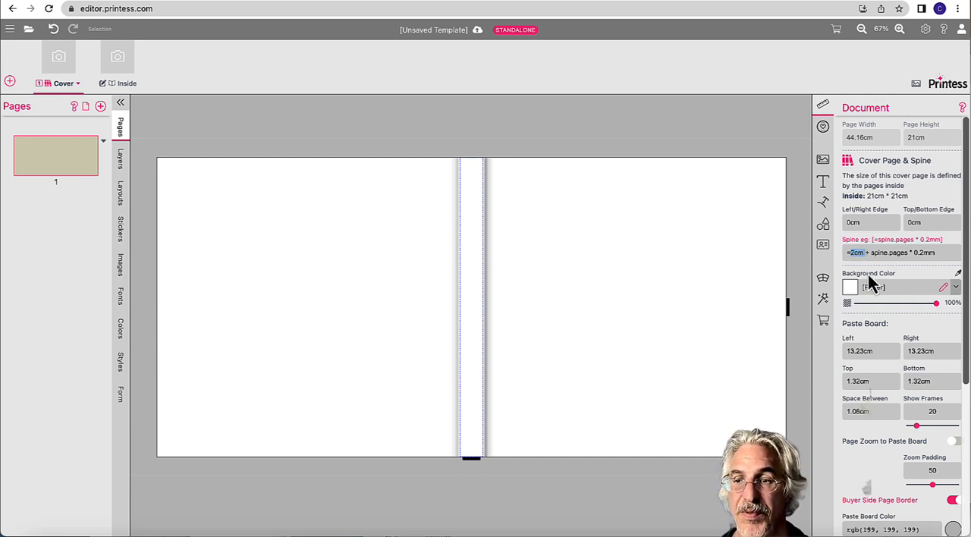
{"action": "left_click", "coordinate": [925, 253]}
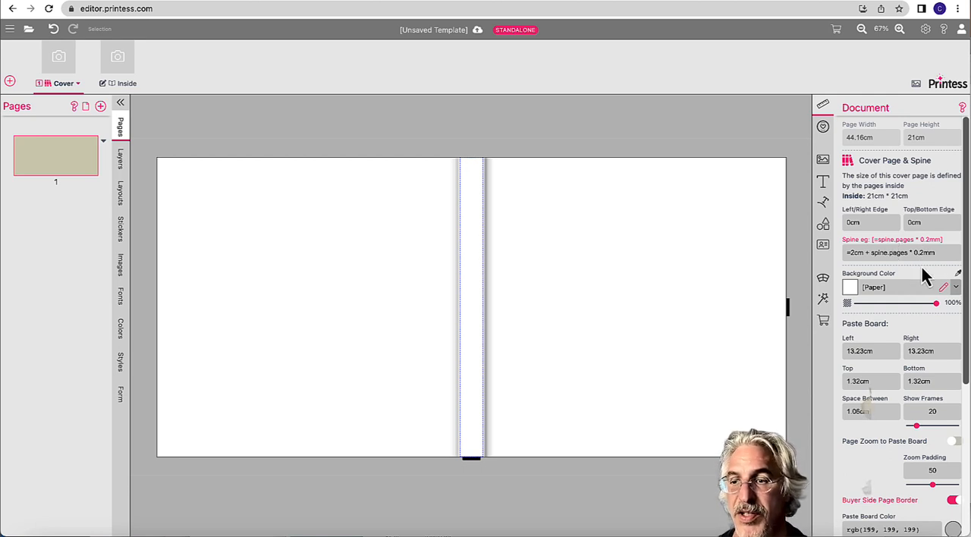
{"action": "key", "text": "BackSpace"}
{"action": "key", "text": "BackSpace"}
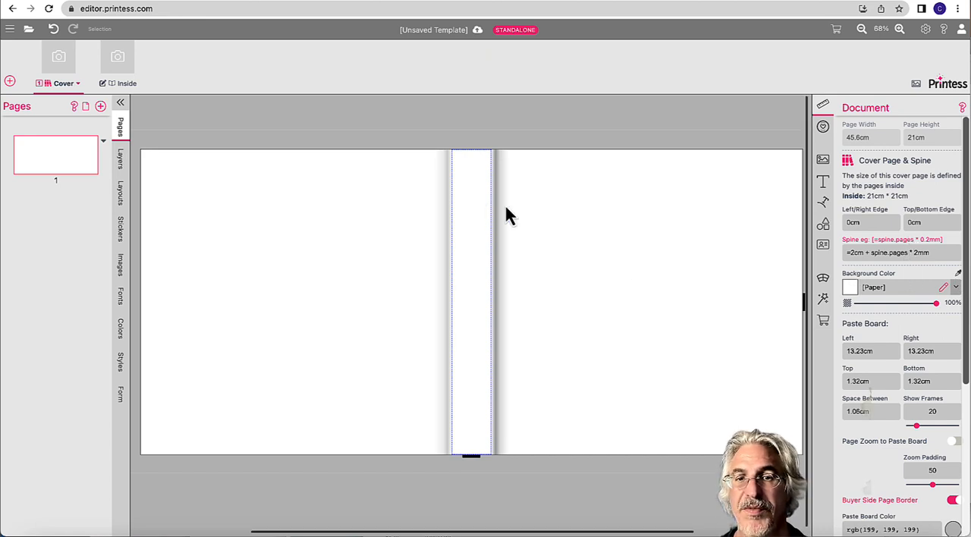
{"action": "type", "text": "0."}
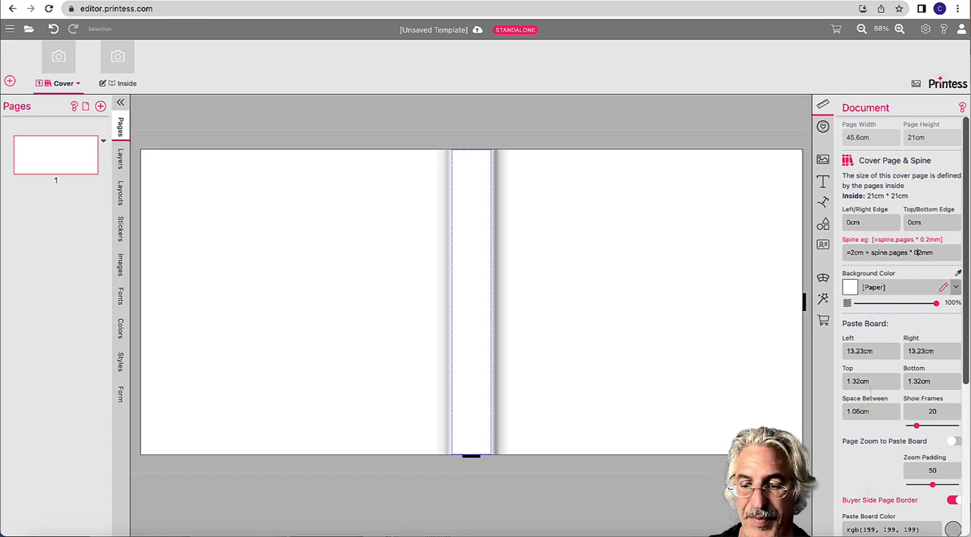
{"action": "key", "text": "Return"}
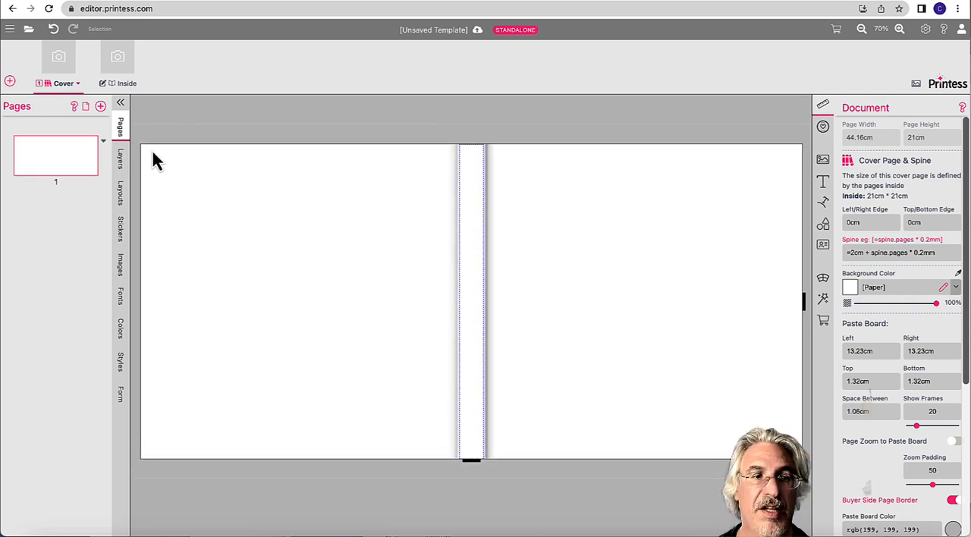
Step: Set both the left/right edge and the top/bottom edge of the Cover document to 0.5 cm
{"action": "left_click", "coordinate": [126, 82]}
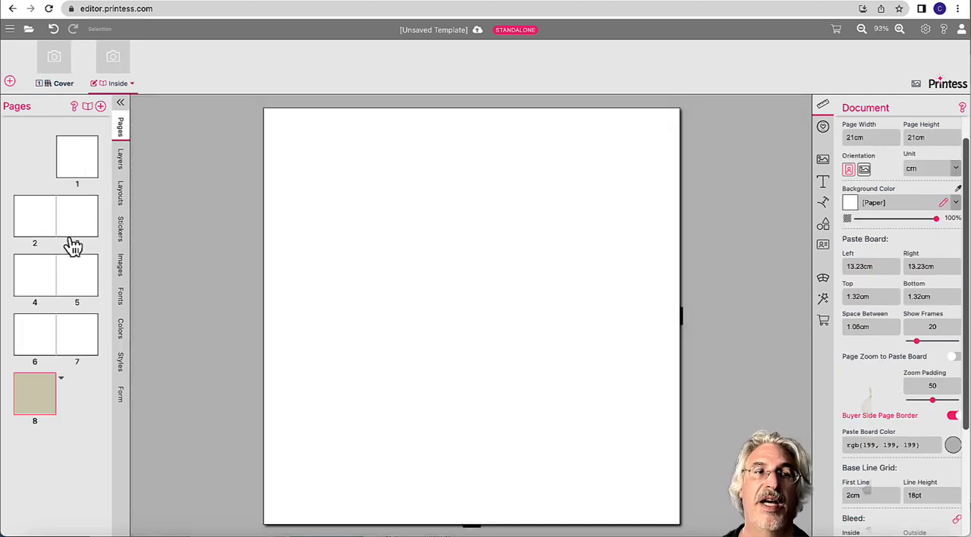
{"action": "left_click", "coordinate": [64, 80]}
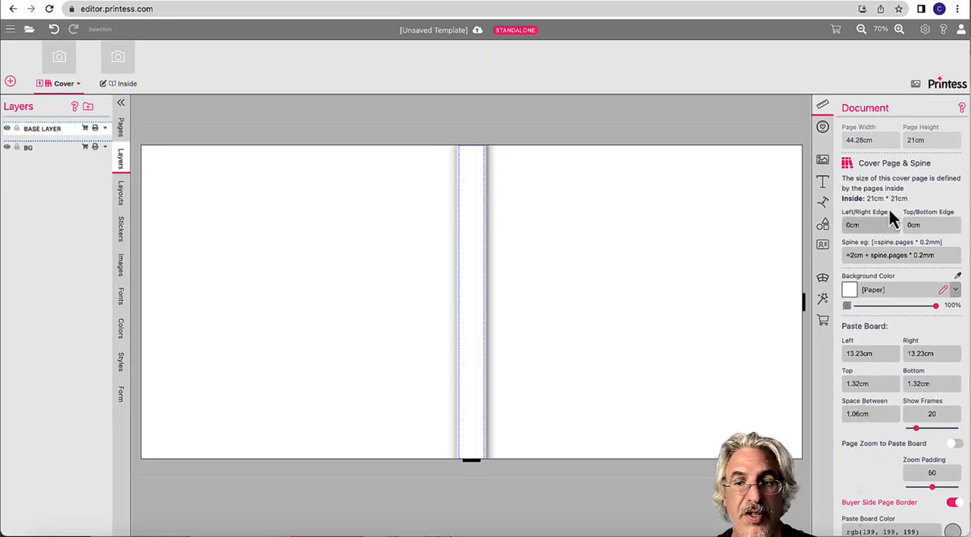
{"action": "left_click", "coordinate": [852, 226]}
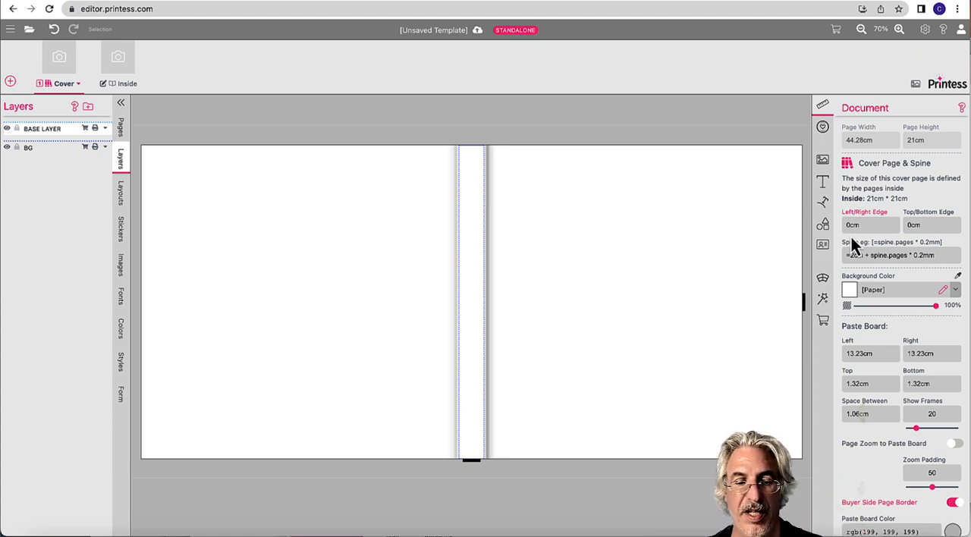
{"action": "type", "text": ".5"}
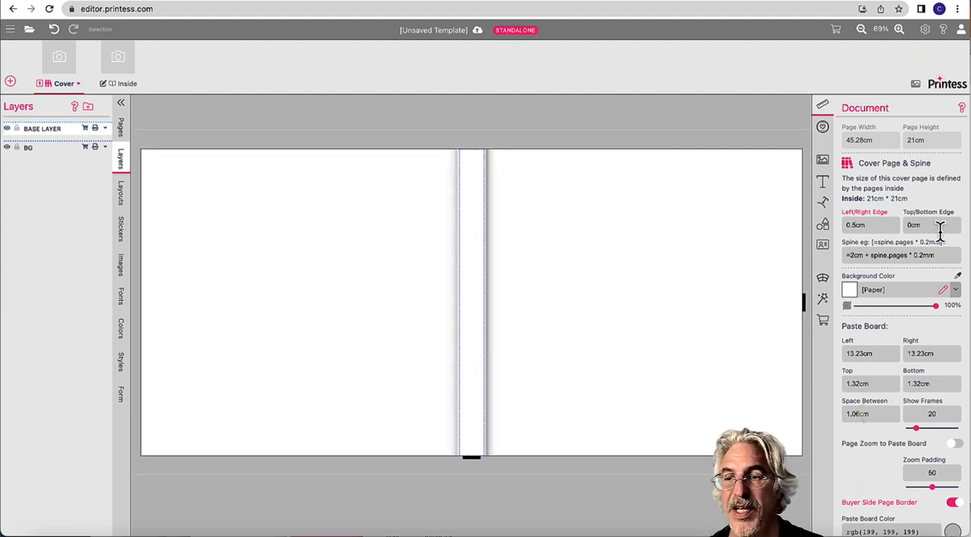
{"action": "left_click", "coordinate": [910, 225]}
{"action": "type", "text": ".5"}
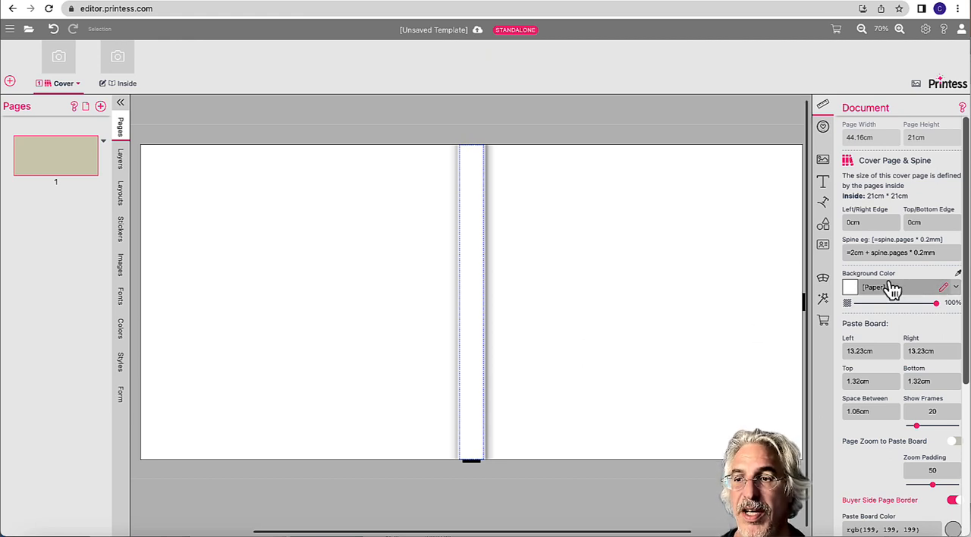
{"action": "scroll", "coordinate": [890, 285], "scroll_direction": "up", "scroll_amount": 1}
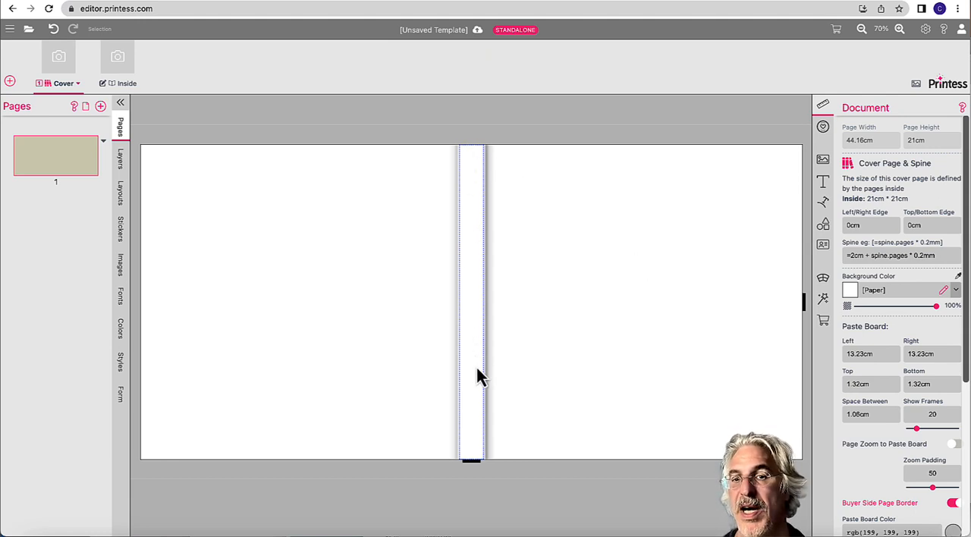
Step: Add a text frame to the Cover and stretch it over the spine at full page height, about 8.24 cm wide and 21 cm high
{"action": "left_click", "coordinate": [825, 184]}
{"action": "left_click", "coordinate": [926, 219]}
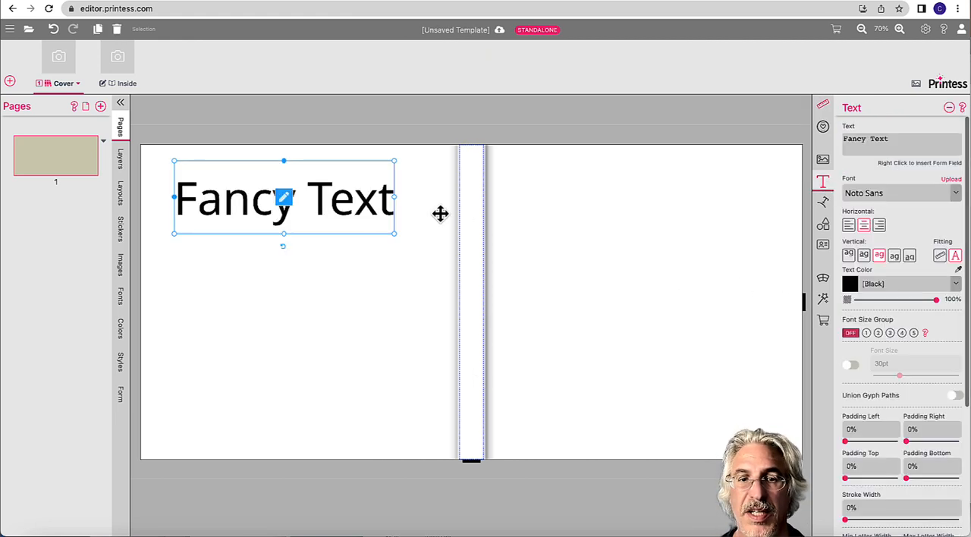
{"action": "left_click_drag", "start_coordinate": [346, 204], "coordinate": [631, 189]}
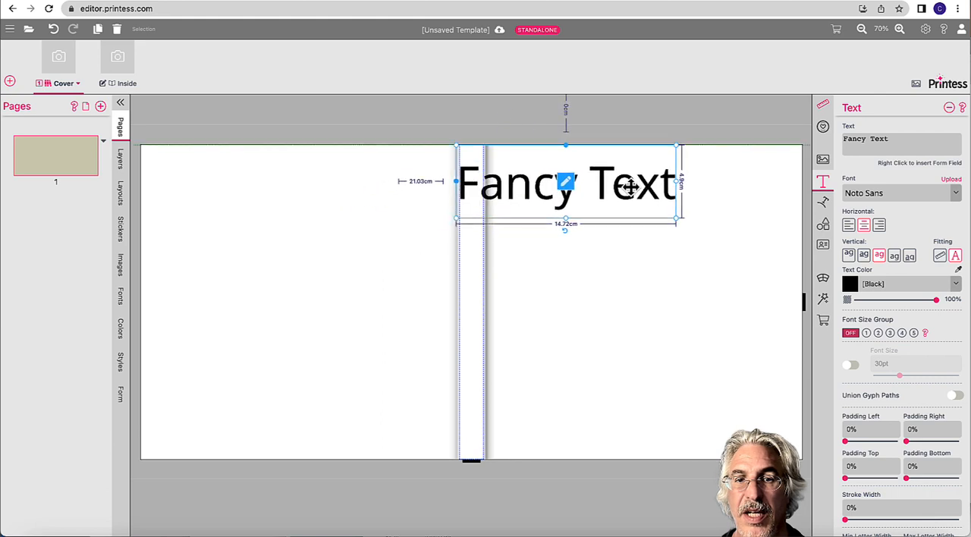
{"action": "left_click_drag", "start_coordinate": [675, 218], "coordinate": [573, 453]}
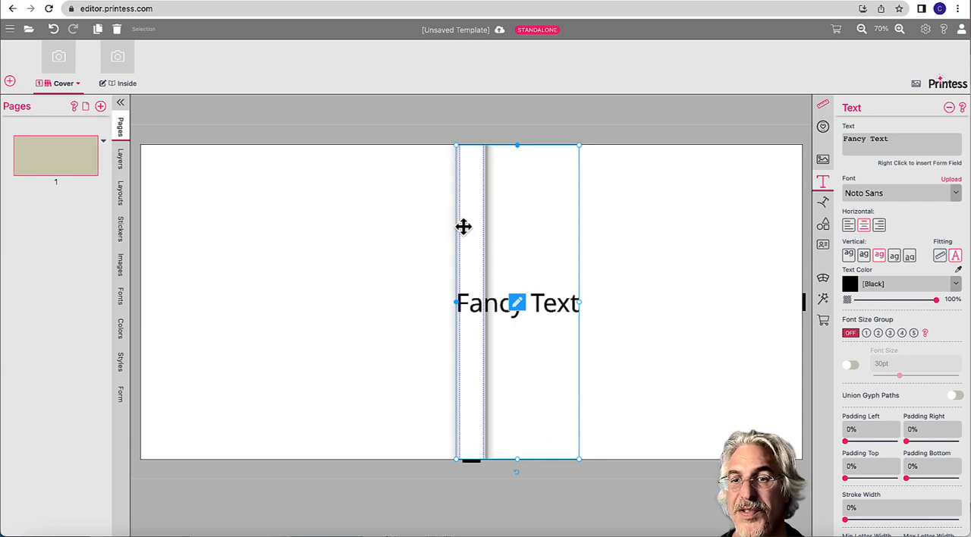
Step: Set the text frame's left position to the formula =spine.left
{"action": "left_click", "coordinate": [824, 106]}
{"action": "scroll", "coordinate": [862, 178], "scroll_direction": "up", "scroll_amount": 2}
{"action": "left_click", "coordinate": [869, 187]}
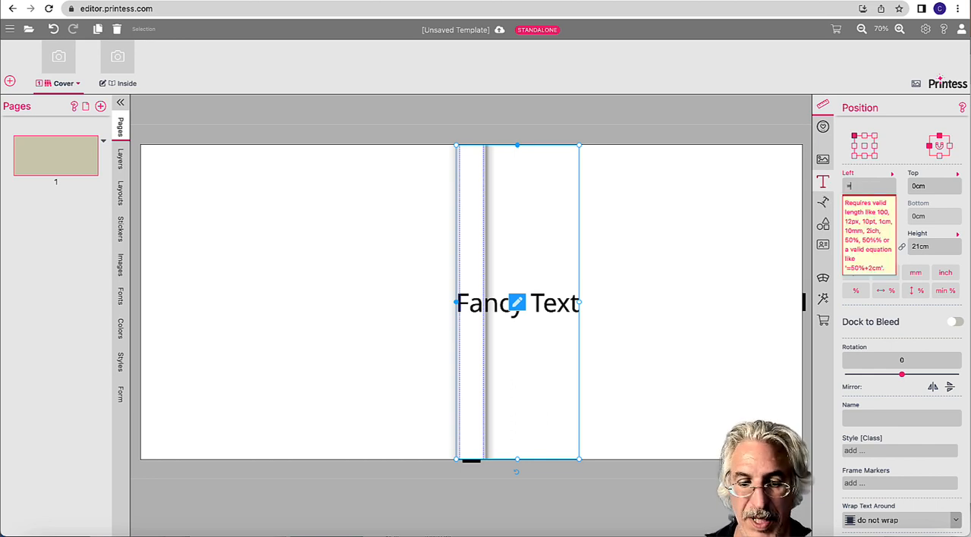
{"action": "type", "text": "=spine."}
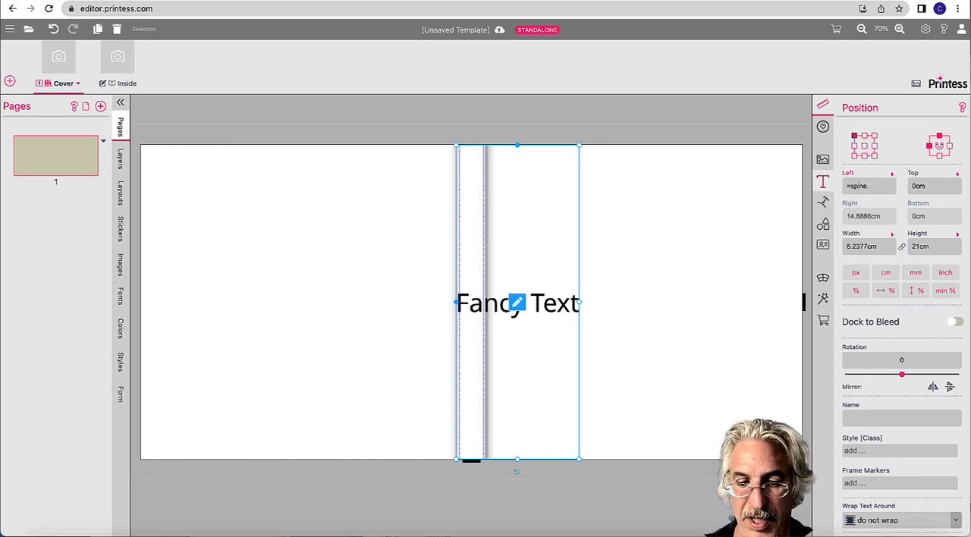
{"action": "type", "text": "left"}
{"action": "key", "text": "Return"}
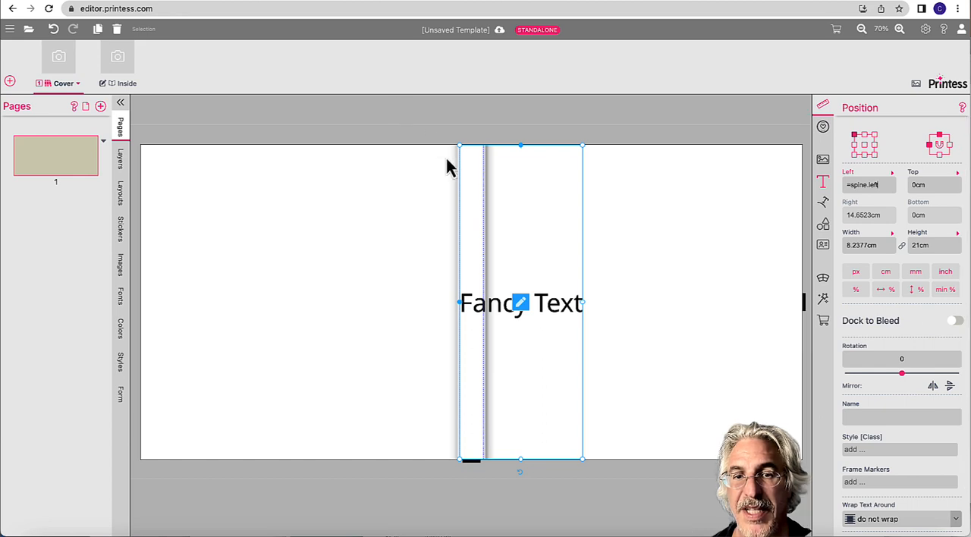
Step: Set the text frame's width to the formula =spine.width
{"action": "scroll", "coordinate": [460, 264], "scroll_direction": "up", "scroll_amount": 5}
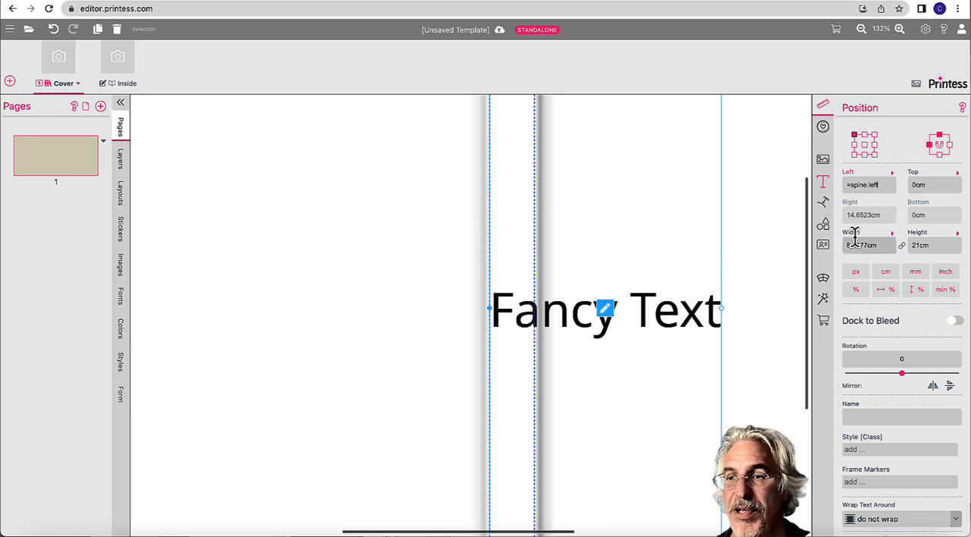
{"action": "left_click_drag", "start_coordinate": [884, 246], "coordinate": [849, 247]}
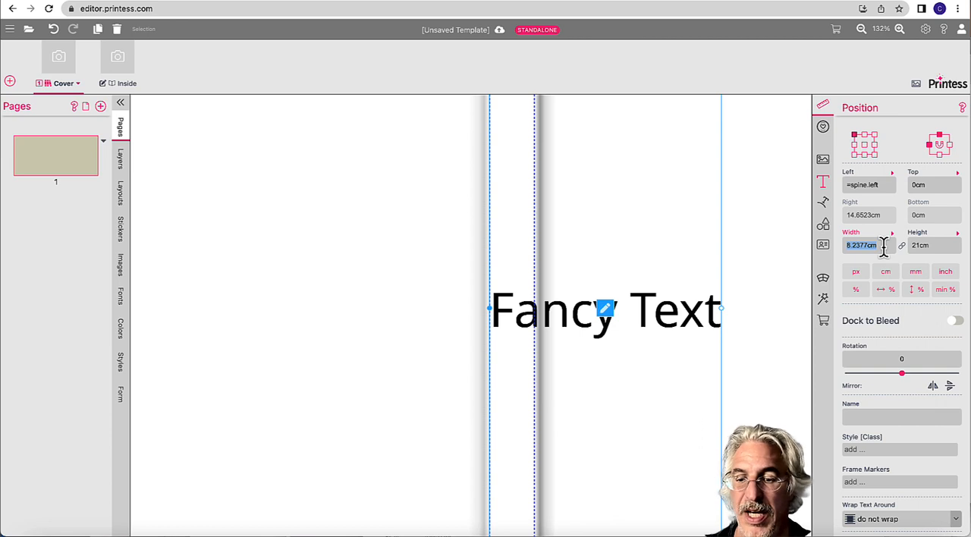
{"action": "type", "text": "=s"}
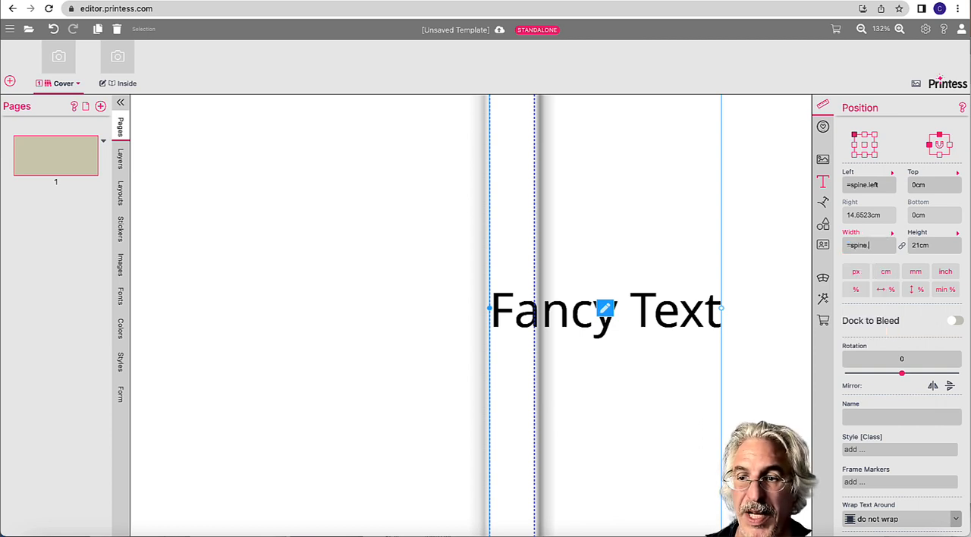
{"action": "type", "text": "pine.width"}
{"action": "key", "text": "Return"}
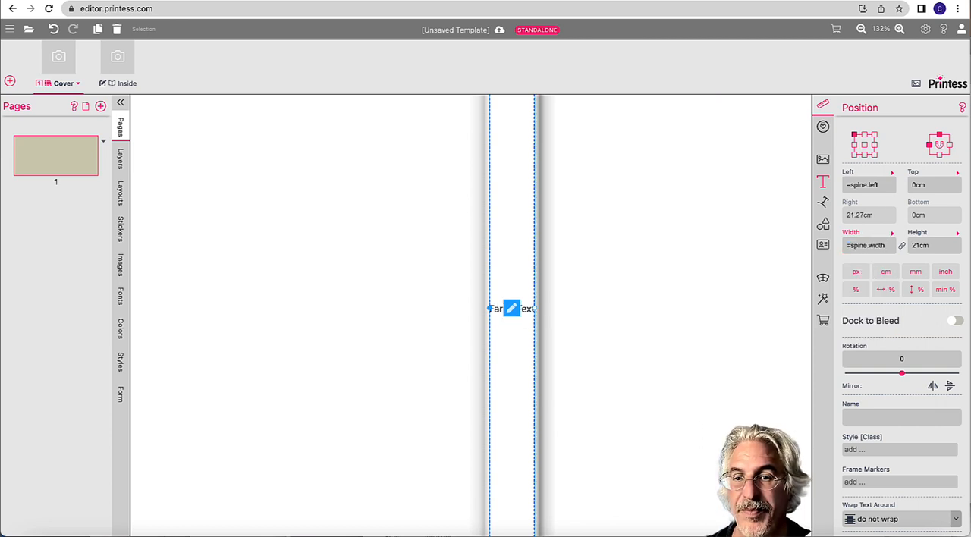
Step: Anchor the text frame to the page's bottom edge as well and set its top and bottom distances to 1 cm
{"action": "left_click", "coordinate": [940, 154]}
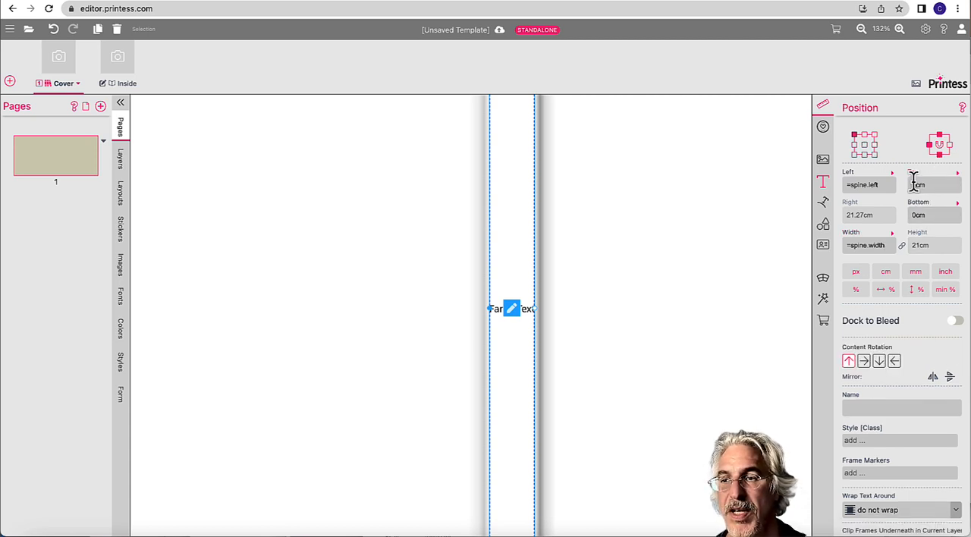
{"action": "left_click_drag", "start_coordinate": [918, 186], "coordinate": [913, 184]}
{"action": "type", "text": "1"}
{"action": "key", "text": "Return"}
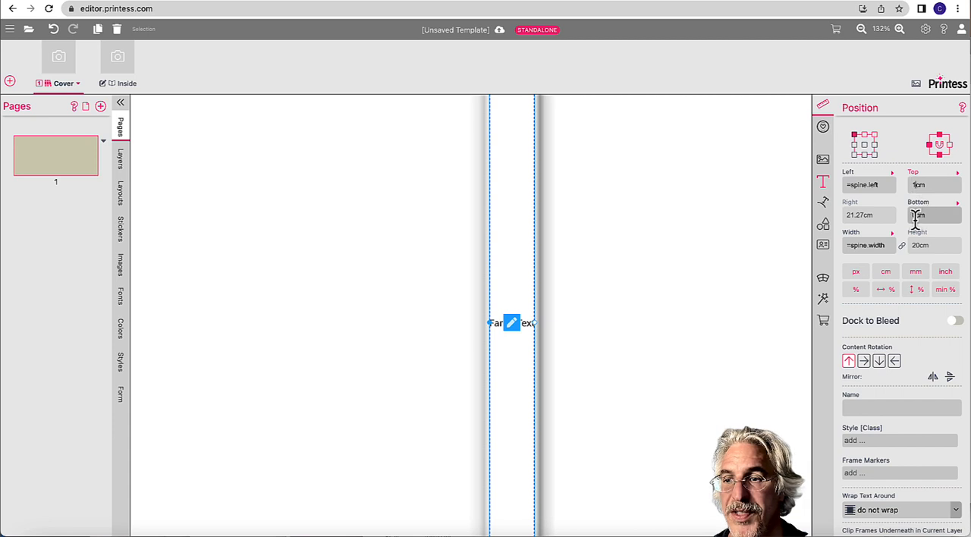
{"action": "left_click", "coordinate": [914, 215]}
{"action": "key", "text": "BackSpace"}
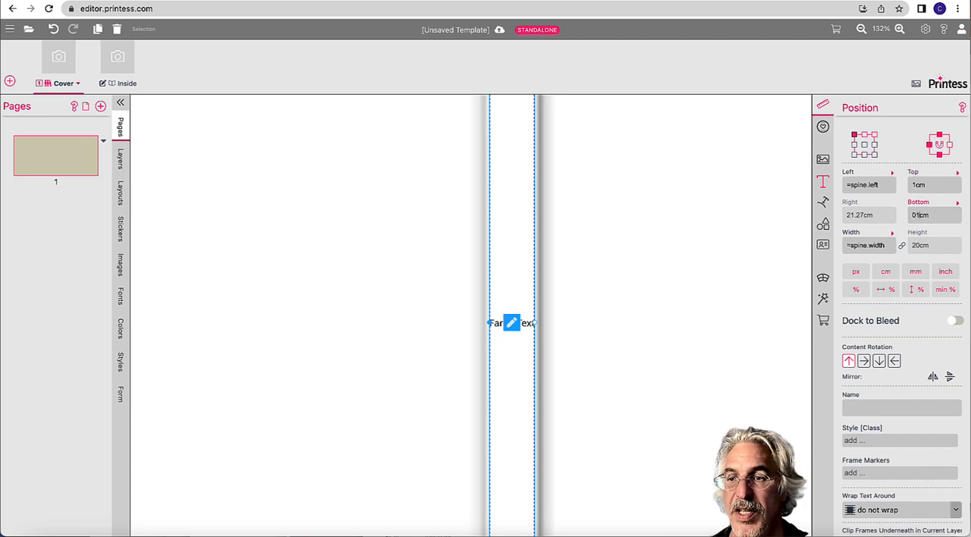
{"action": "type", "text": "1"}
{"action": "key", "text": "Return"}
Step: Rotate the text frame's content a quarter turn clockwise so the text reads downward along the spine
{"action": "key", "text": "super+minus"}
{"action": "key", "text": "super+minus"}
{"action": "key", "text": "super+minus"}
{"action": "key", "text": "super+minus"}
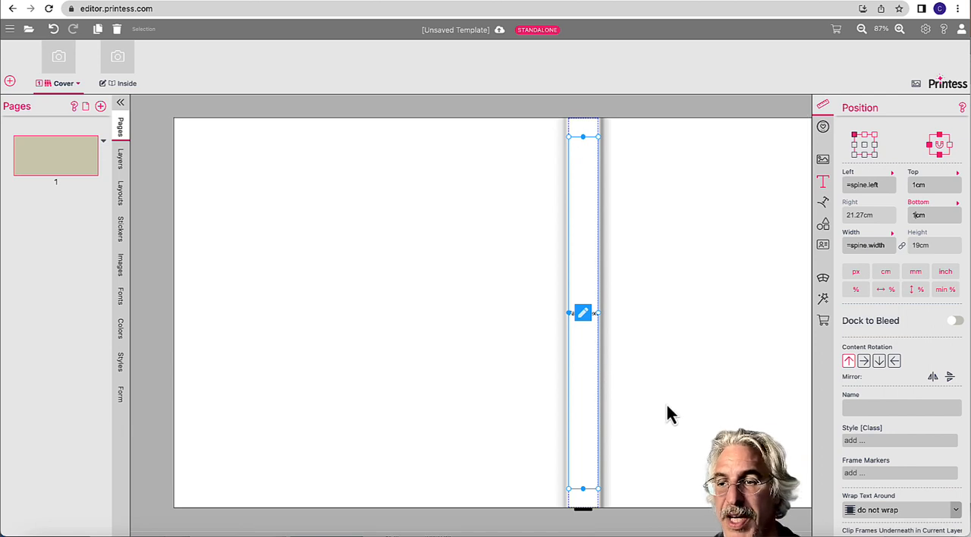
{"action": "left_click", "coordinate": [880, 364]}
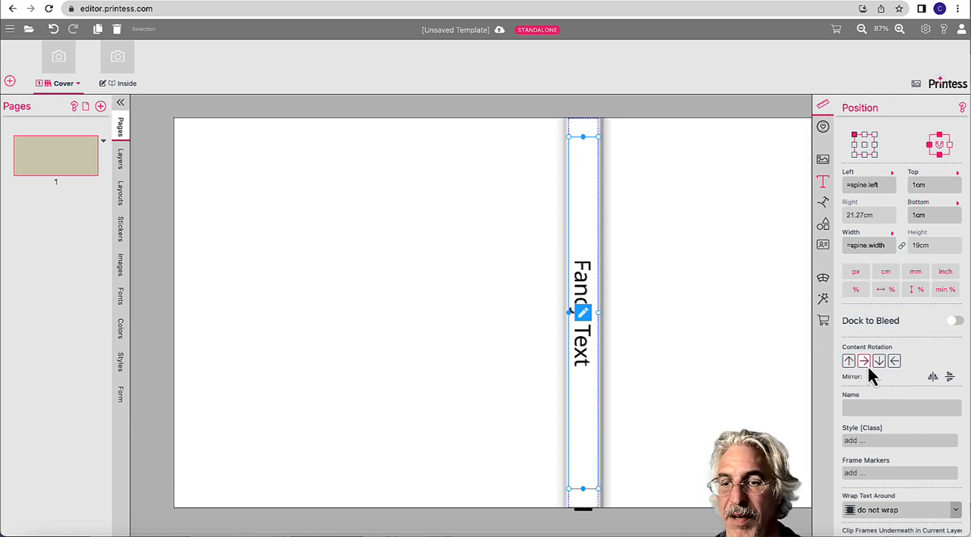
{"action": "left_click", "coordinate": [864, 362]}
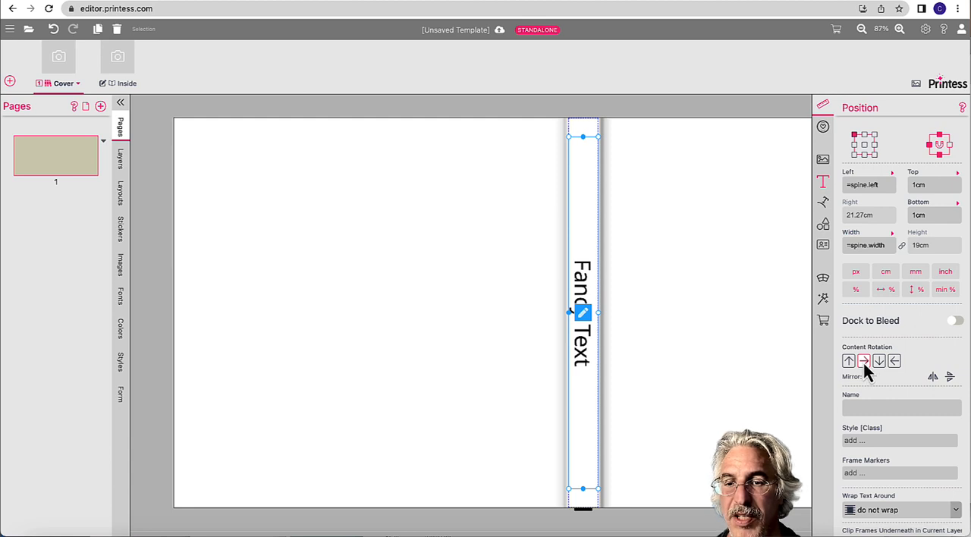
{"action": "left_click", "coordinate": [894, 362]}
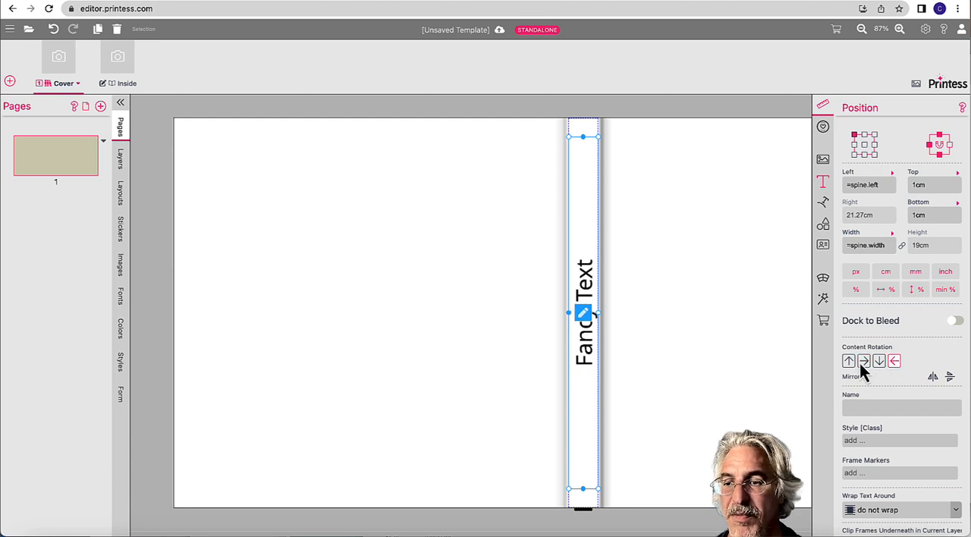
{"action": "left_click", "coordinate": [863, 365]}
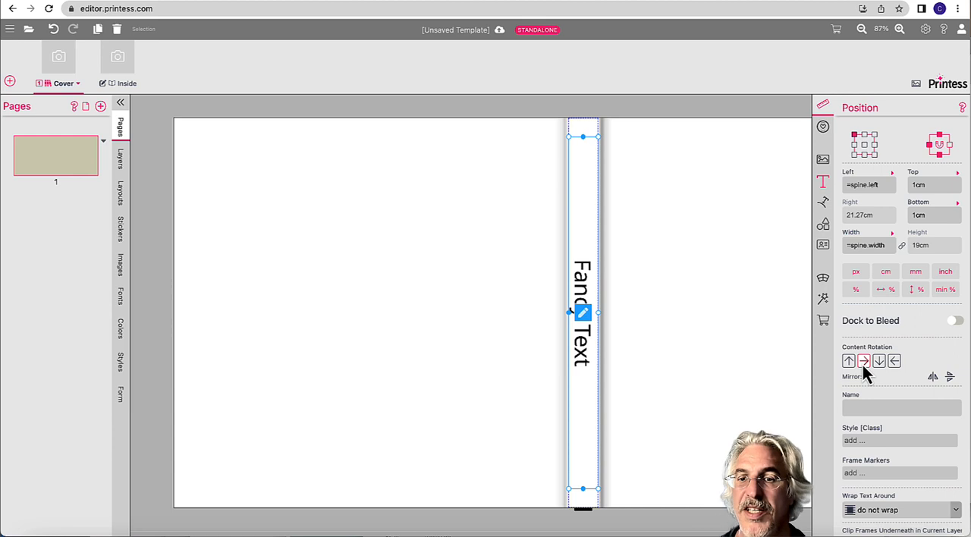
Step: Replace the spine's placeholder text with "Sommer 2023"
{"action": "left_click", "coordinate": [582, 312]}
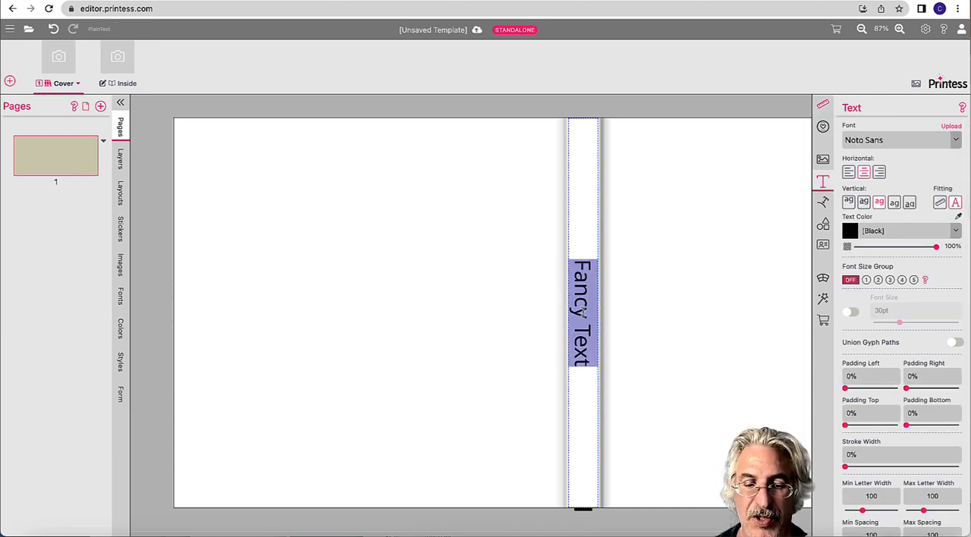
{"action": "type", "text": "Sommer"}
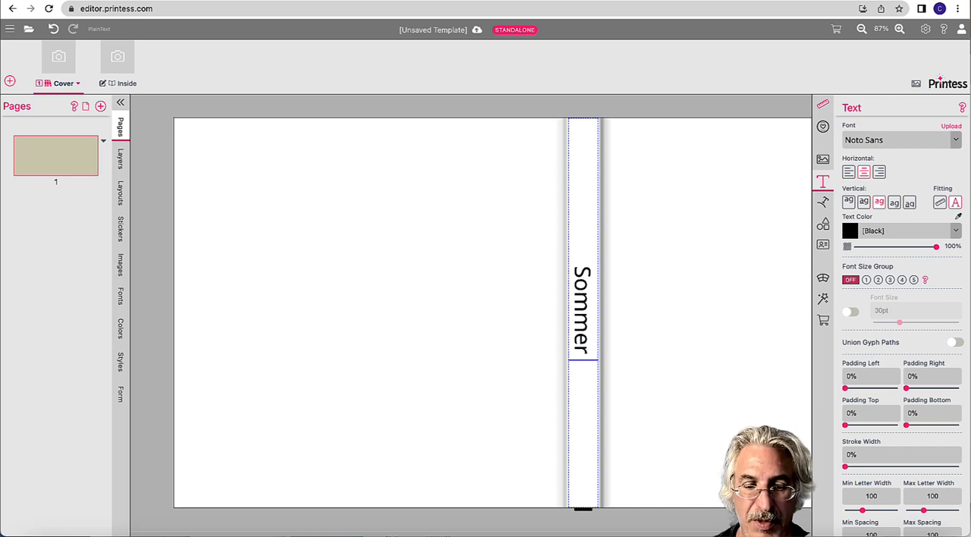
{"action": "type", "text": " 202023"}
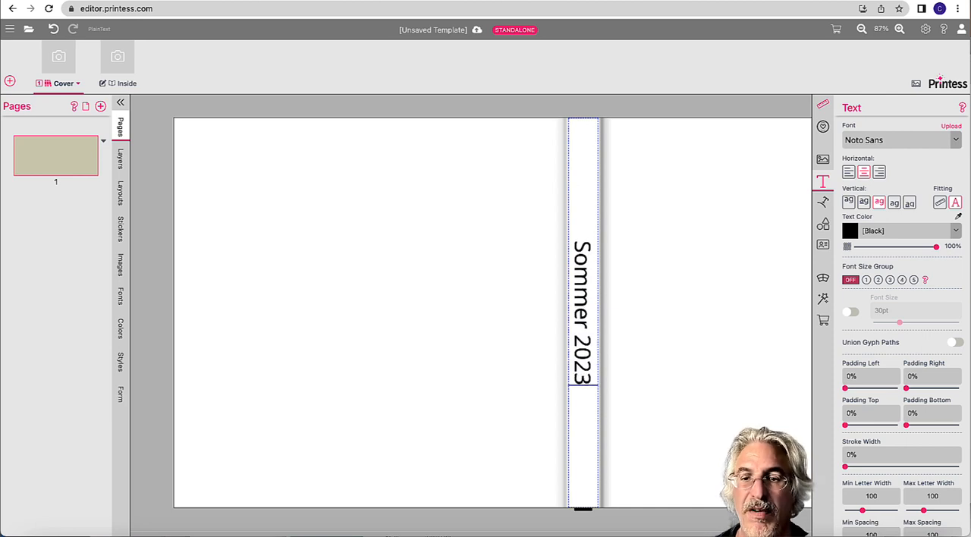
{"action": "left_click", "coordinate": [651, 310]}
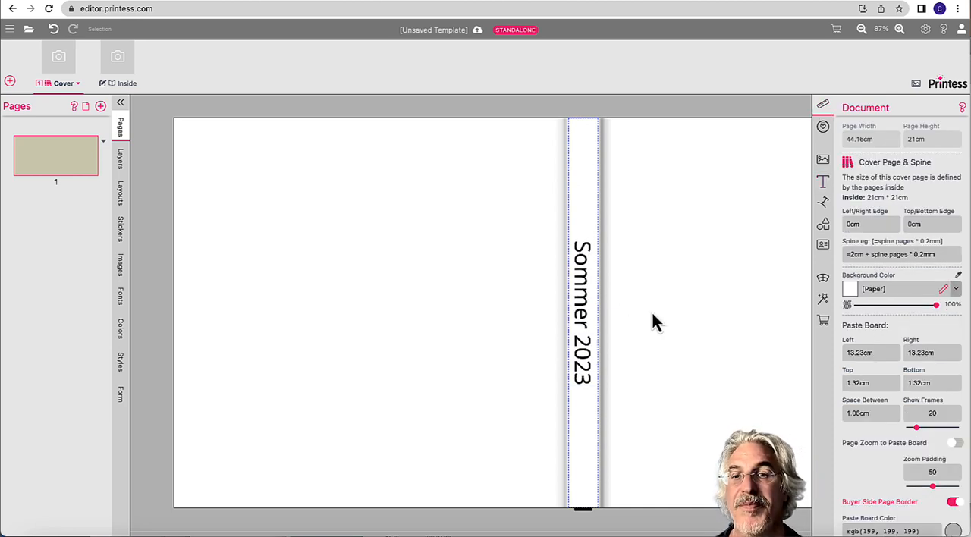
Step: Try the Cover's spine formula as =2cm + spine.pages * 2mm to test how the spine text scales
{"action": "scroll", "coordinate": [573, 281], "scroll_direction": "right", "scroll_amount": 1}
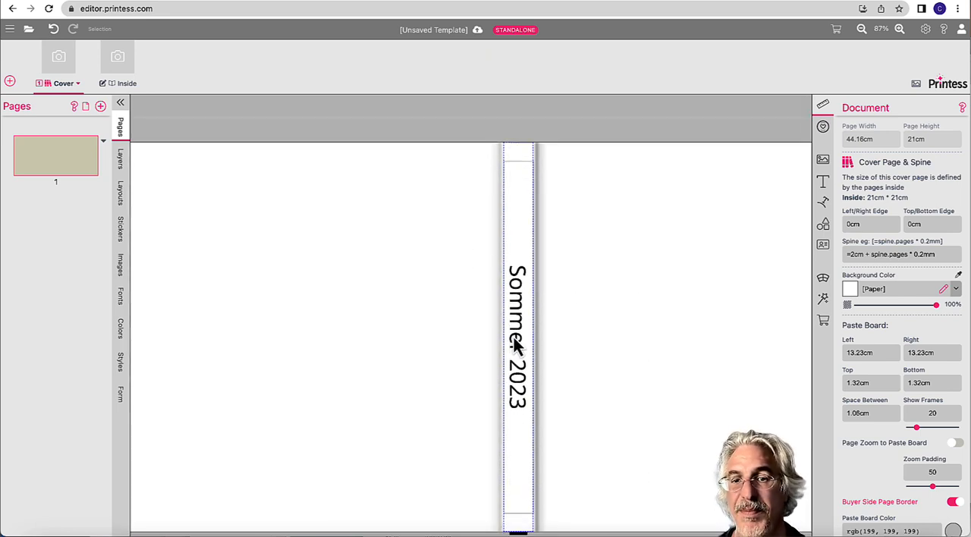
{"action": "left_click", "coordinate": [918, 254]}
{"action": "key", "text": "BackSpace"}
{"action": "key", "text": "BackSpace"}
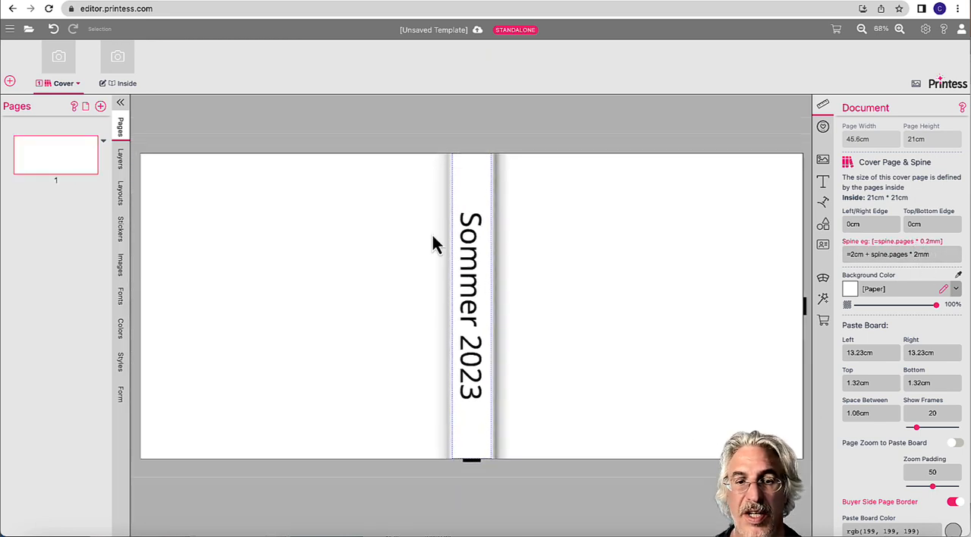
Step: Give the spine text a fixed font size of 36 pt
{"action": "left_click", "coordinate": [480, 251]}
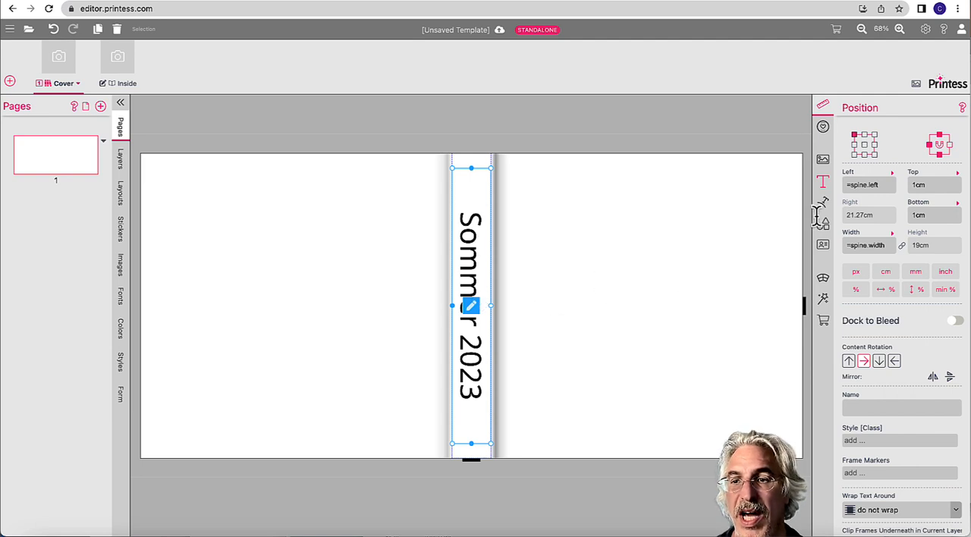
{"action": "left_click", "coordinate": [823, 183]}
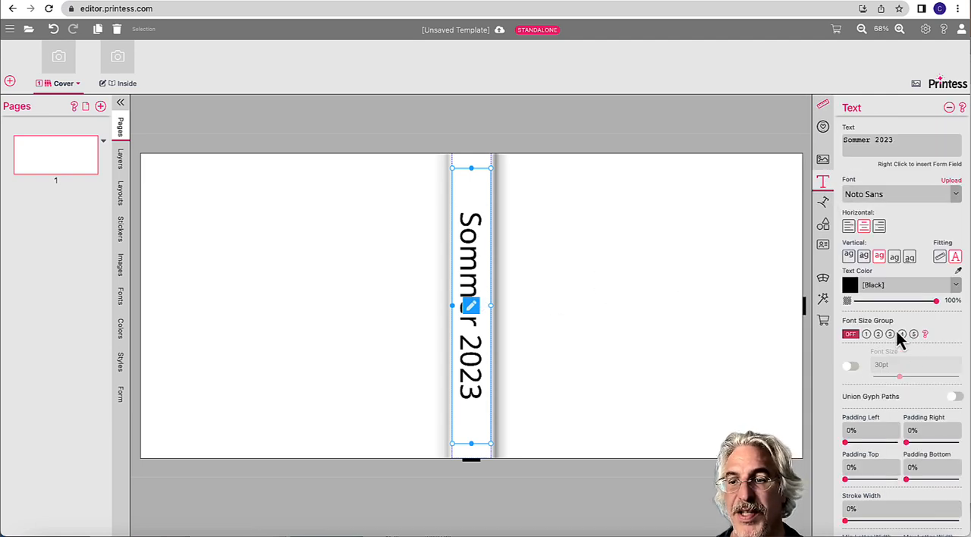
{"action": "left_click", "coordinate": [850, 368]}
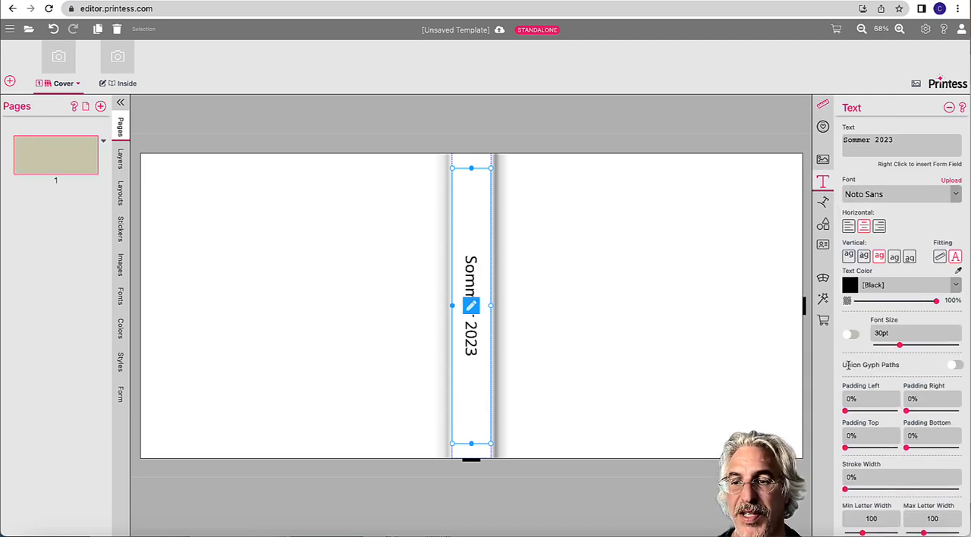
{"action": "left_click_drag", "start_coordinate": [900, 346], "coordinate": [906, 354]}
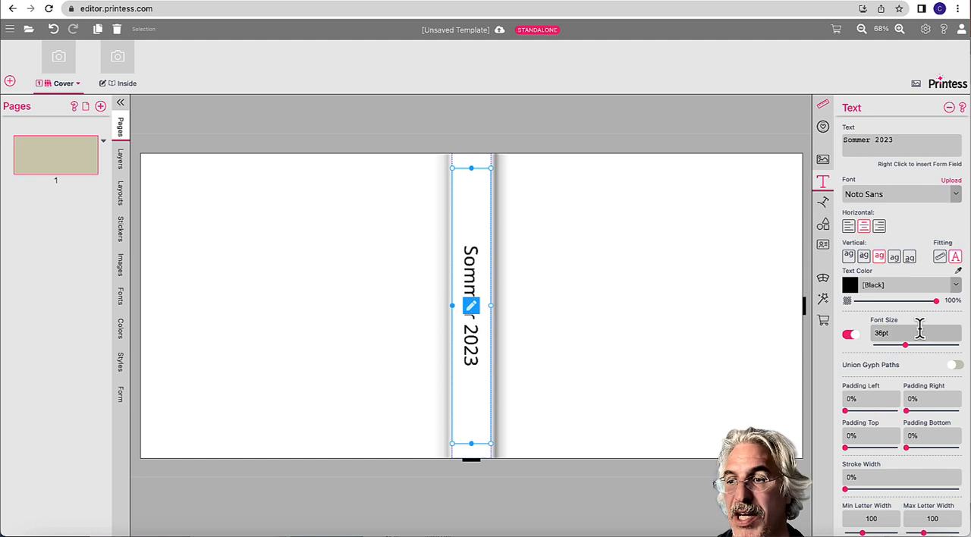
Step: Restore the Cover's spine formula to =2cm + spine.pages * 0.2mm
{"action": "left_click", "coordinate": [825, 109]}
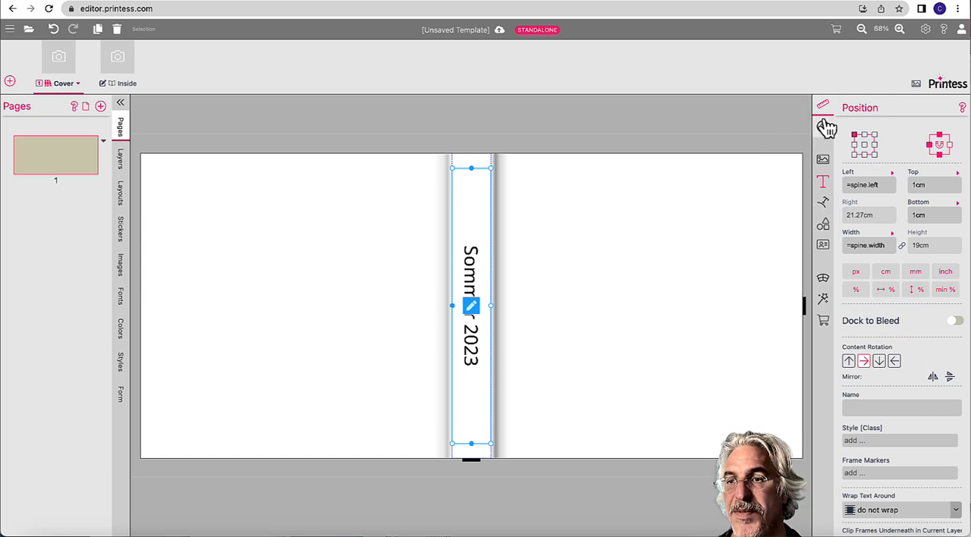
{"action": "left_click", "coordinate": [761, 201]}
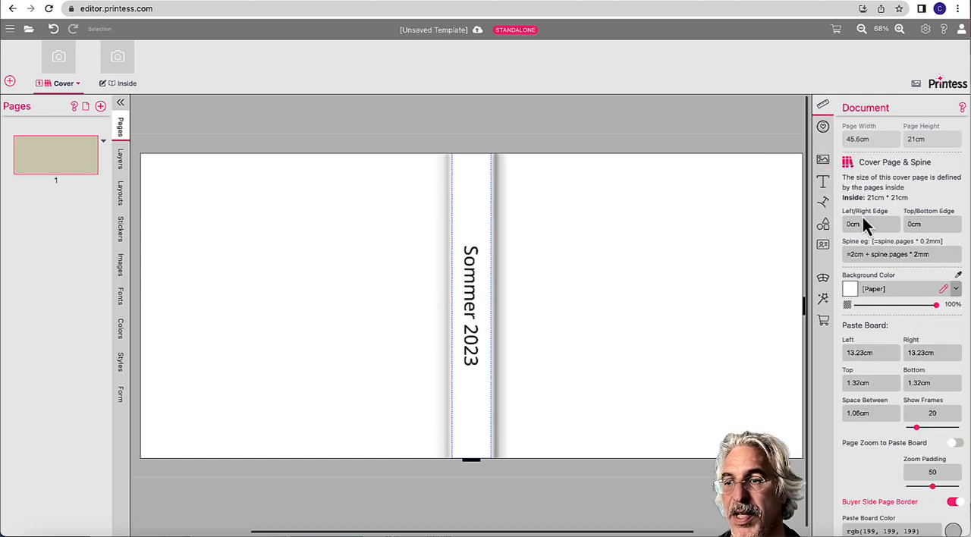
{"action": "left_click", "coordinate": [920, 255]}
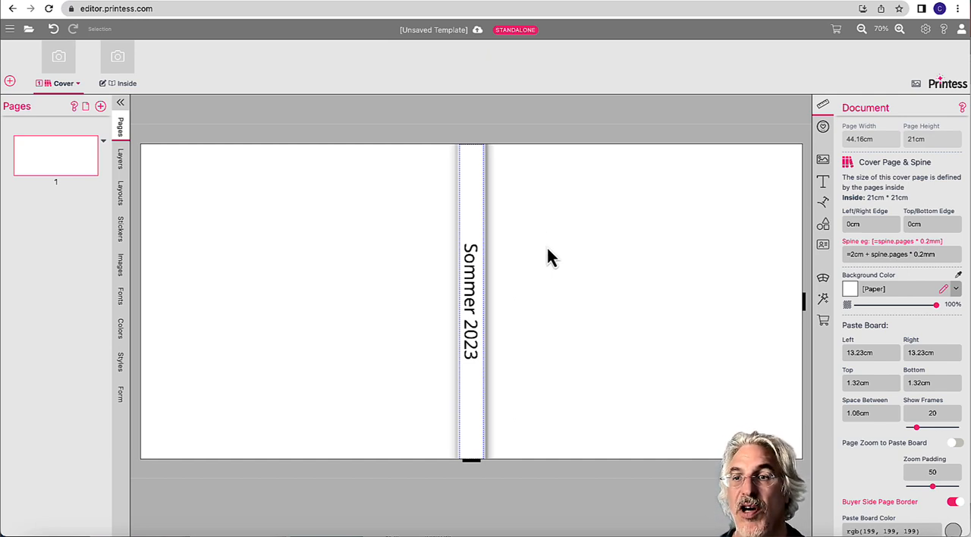
Step: Enable the Cover's snippet placement margin and set it to 1 cm on all four sides
{"action": "left_click", "coordinate": [824, 128]}
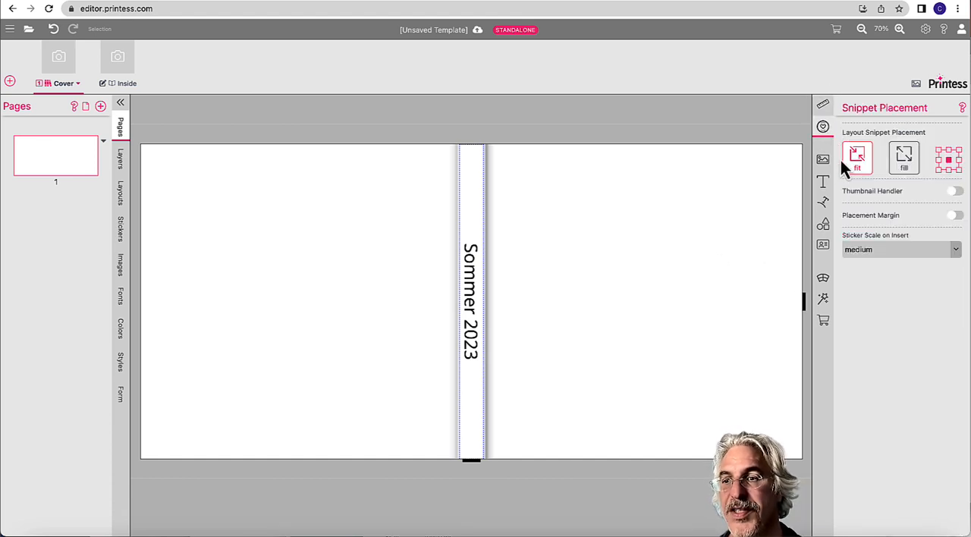
{"action": "left_click", "coordinate": [955, 217]}
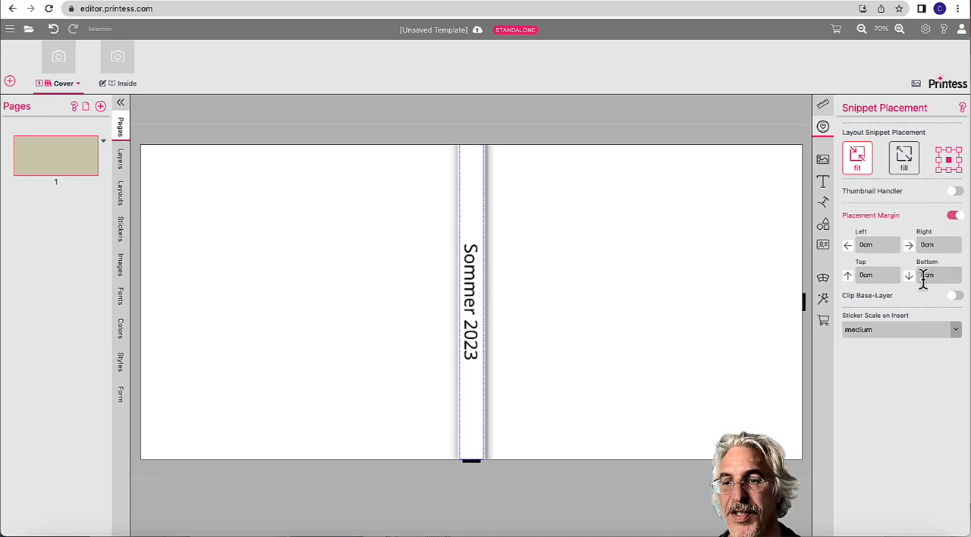
{"action": "left_click", "coordinate": [881, 245]}
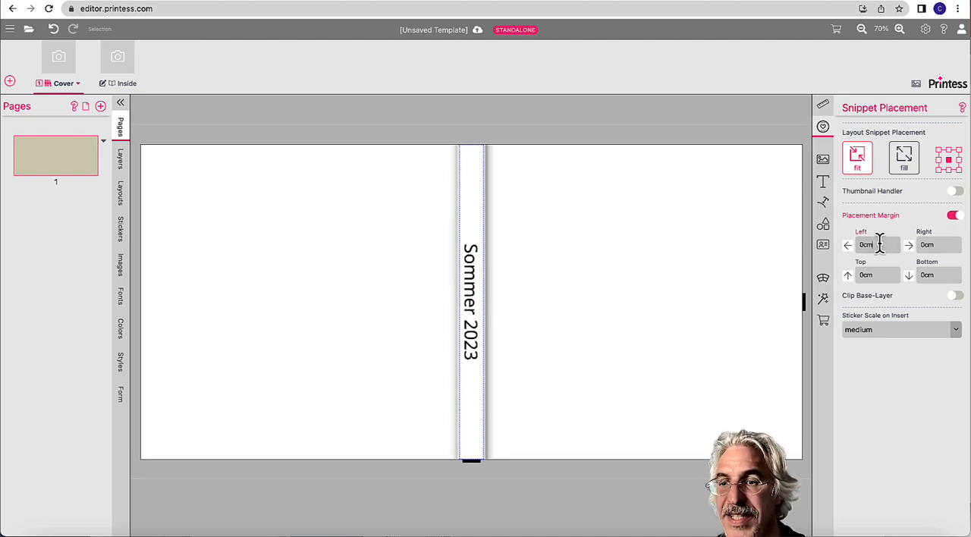
{"action": "type", "text": "1"}
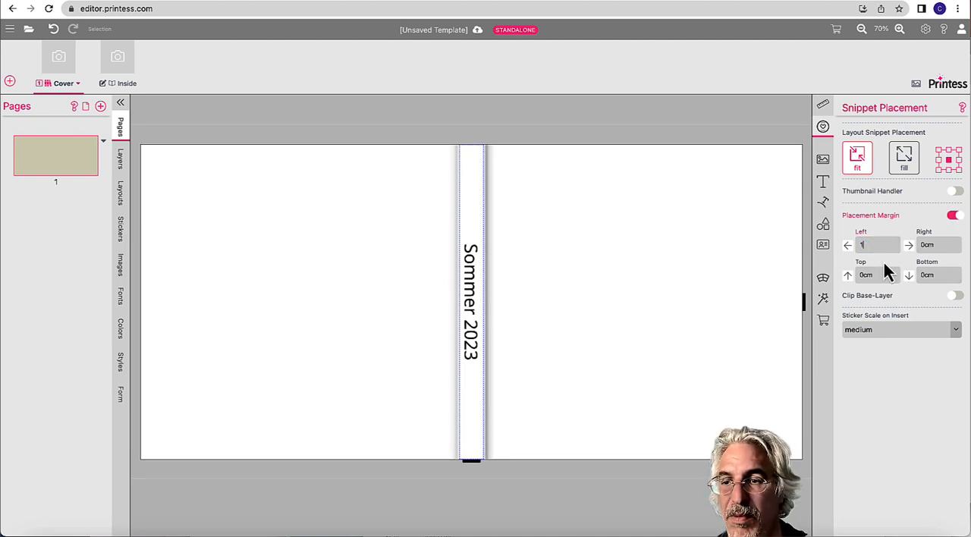
{"action": "left_click", "coordinate": [877, 273]}
{"action": "type", "text": "1"}
{"action": "left_click", "coordinate": [931, 244]}
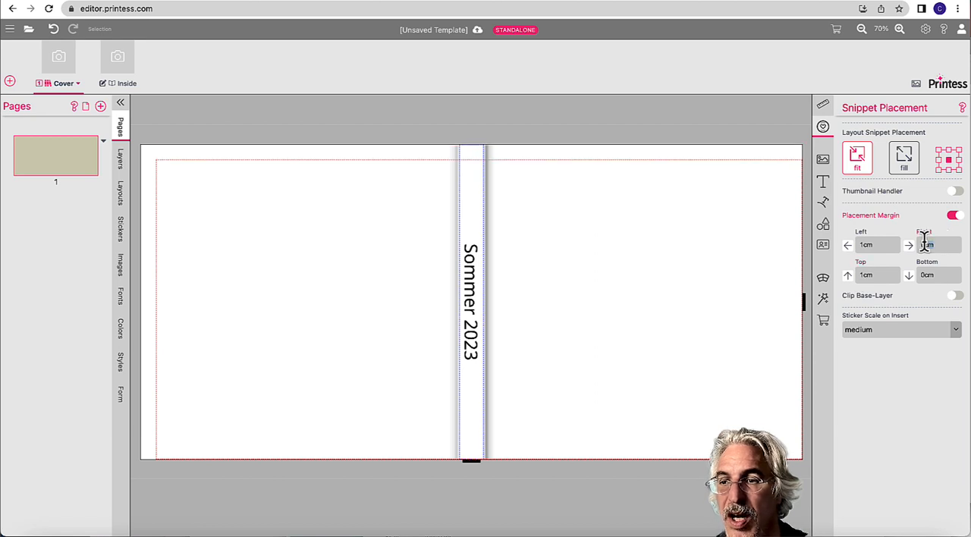
{"action": "type", "text": "1"}
{"action": "left_click", "coordinate": [919, 277]}
{"action": "type", "text": "1"}
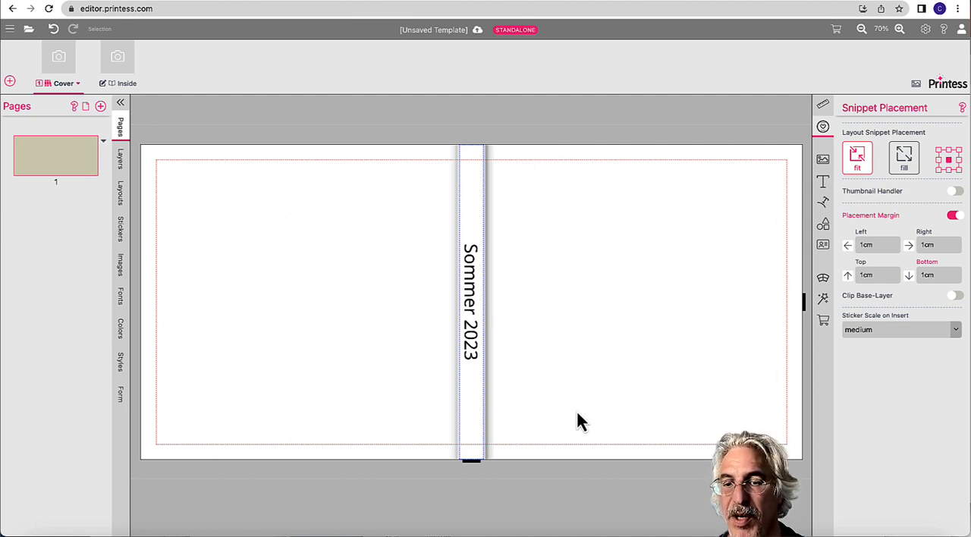
Step: Set the Cover's left snippet placement margin to 24 cm so layouts land only on the front cover
{"action": "left_click", "coordinate": [865, 245]}
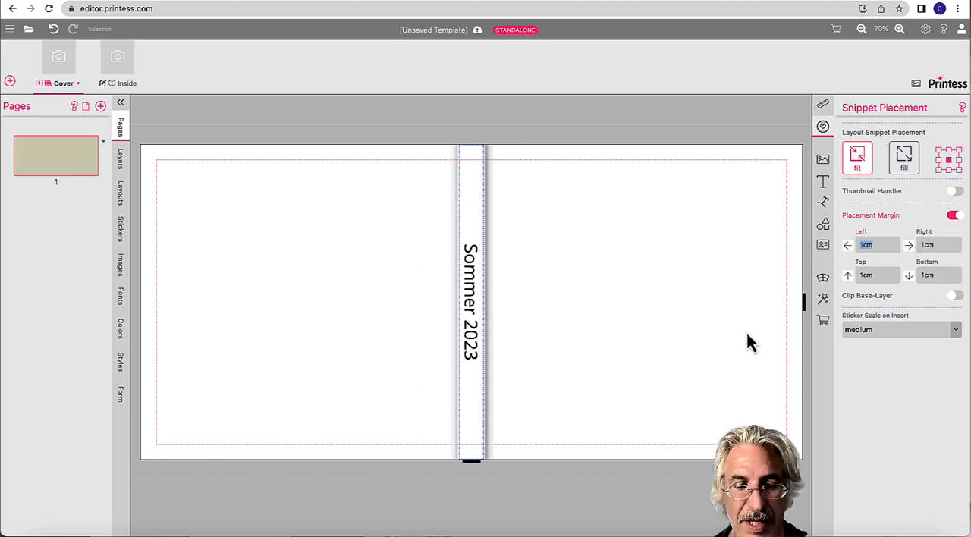
{"action": "type", "text": "24cm"}
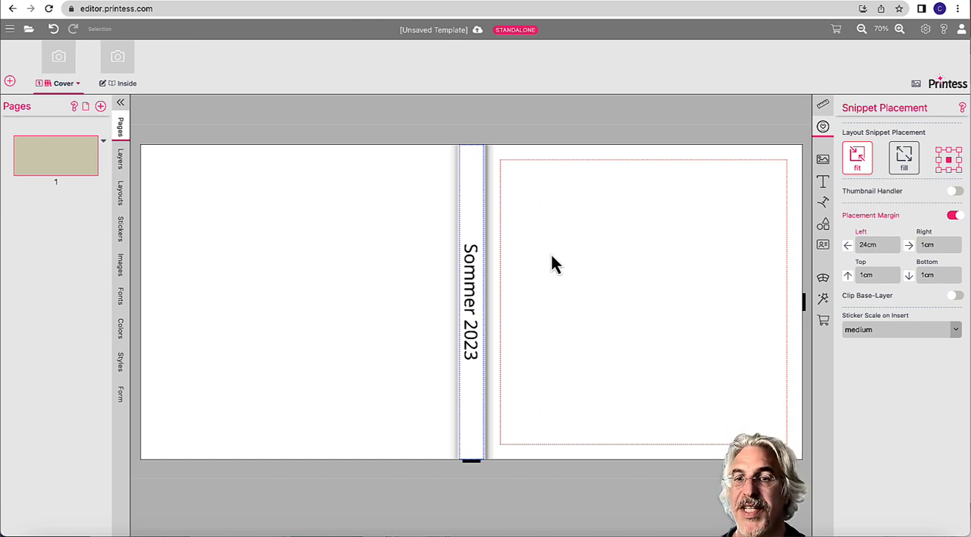
{"action": "left_click", "coordinate": [421, 148]}
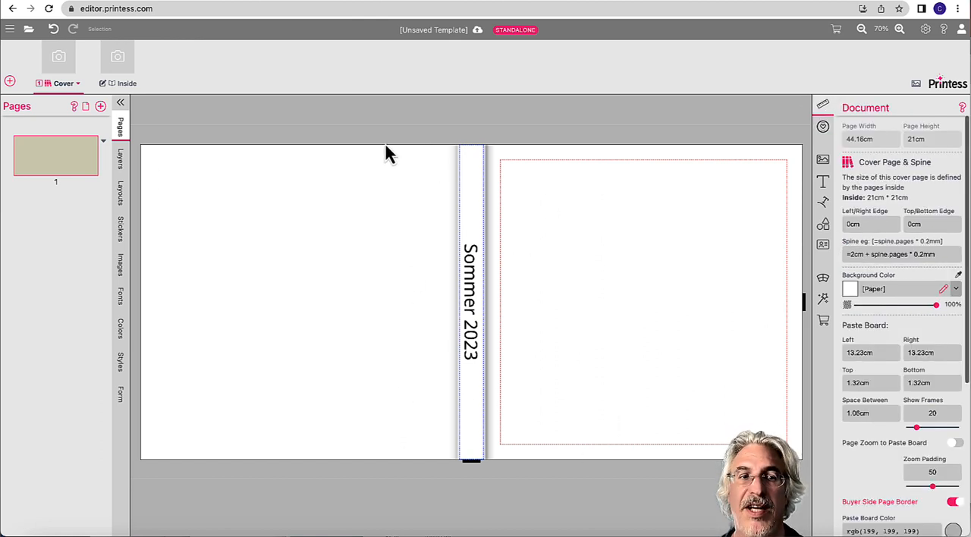
Step: Apply the Black & White 9 layout snippet to the Cover, using the printess-all-categories keyword menu and the family keyword
{"action": "left_click", "coordinate": [127, 201]}
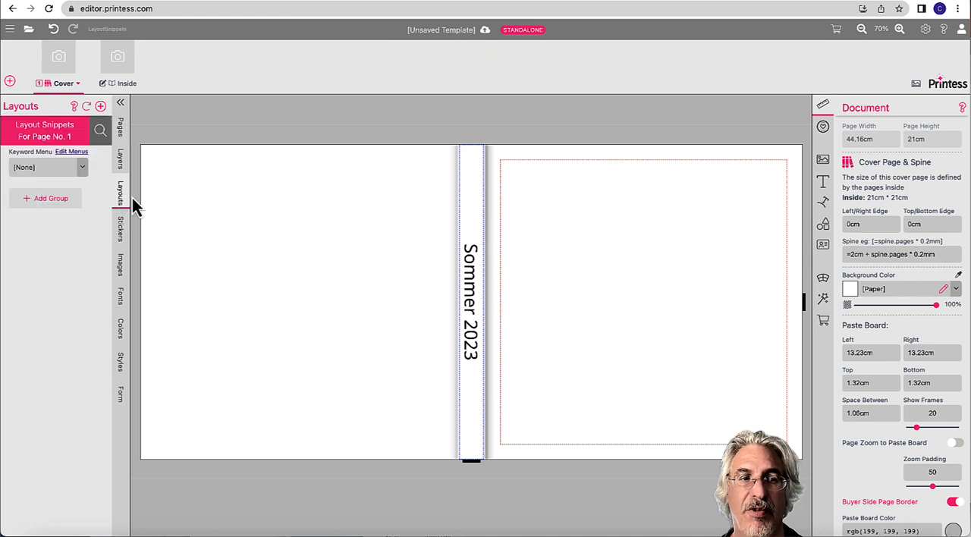
{"action": "left_click", "coordinate": [84, 168]}
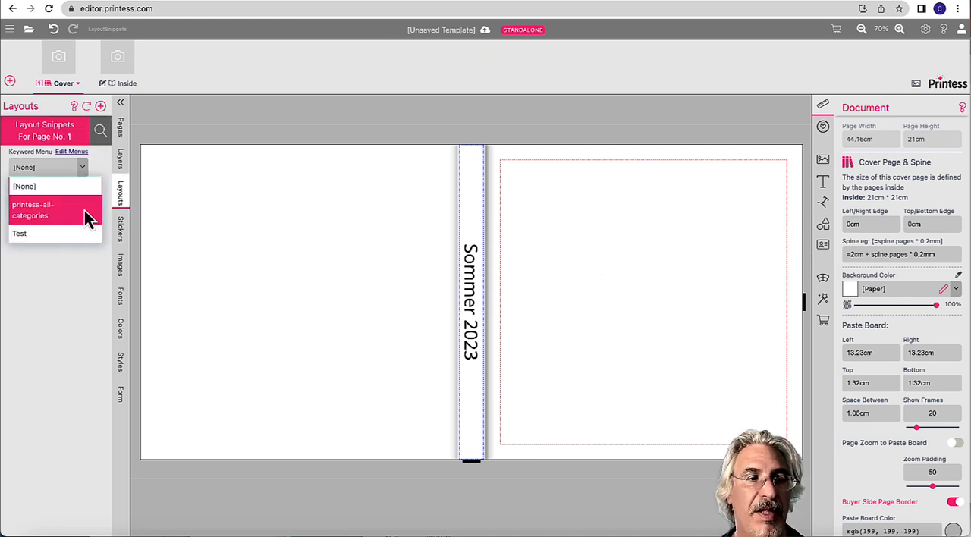
{"action": "left_click", "coordinate": [87, 215]}
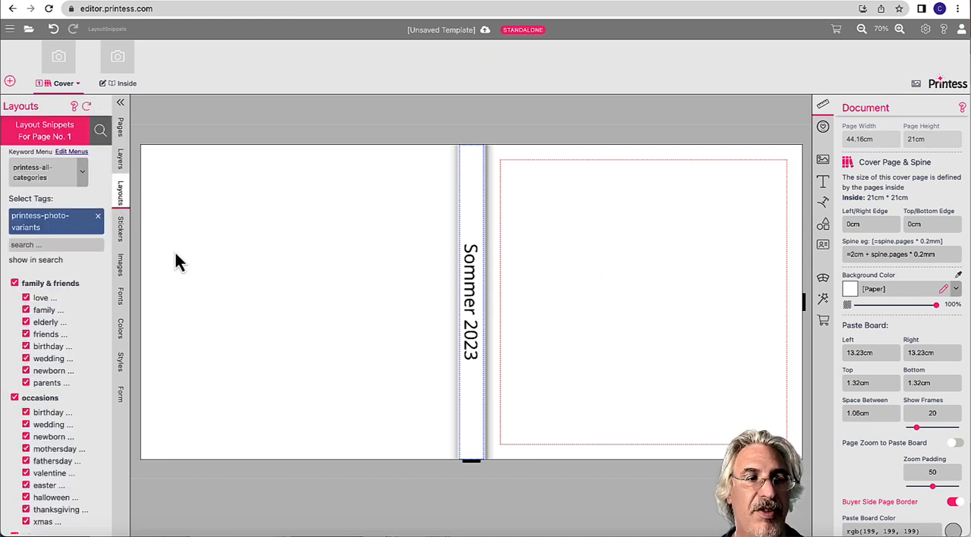
{"action": "left_click", "coordinate": [54, 313]}
{"action": "scroll", "coordinate": [64, 379], "scroll_direction": "down", "scroll_amount": 2}
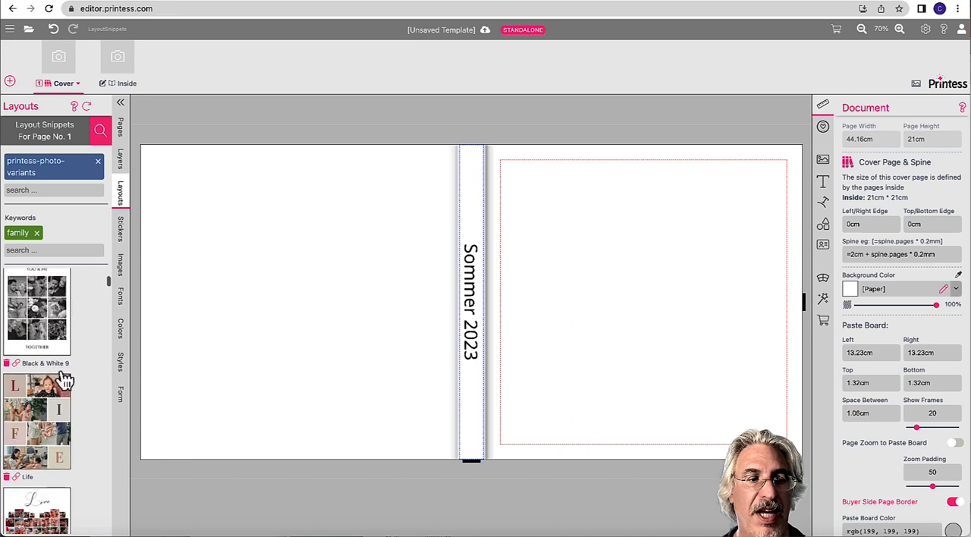
{"action": "left_click", "coordinate": [49, 312]}
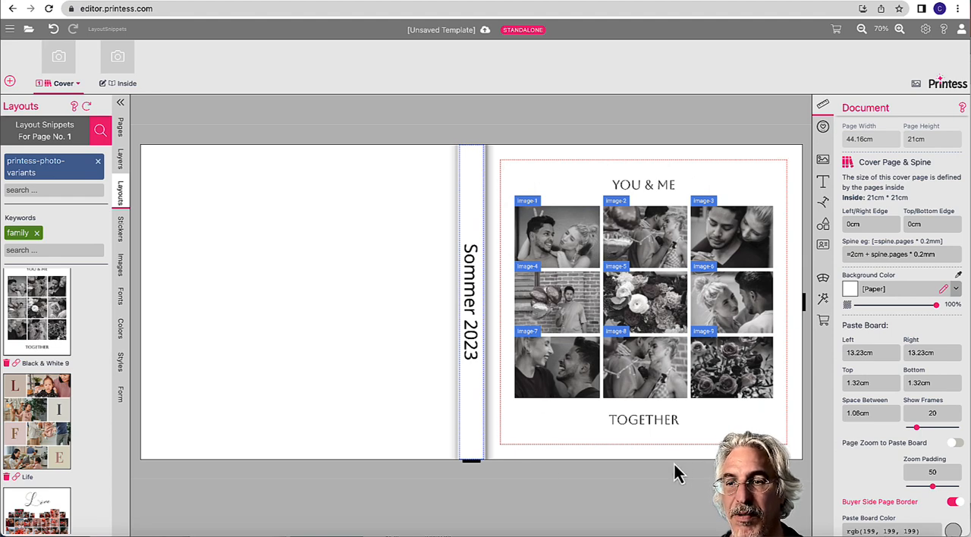
Step: Set the Cover's spine formula to =2cm + spine.pages * 2mm
{"action": "left_click", "coordinate": [921, 255]}
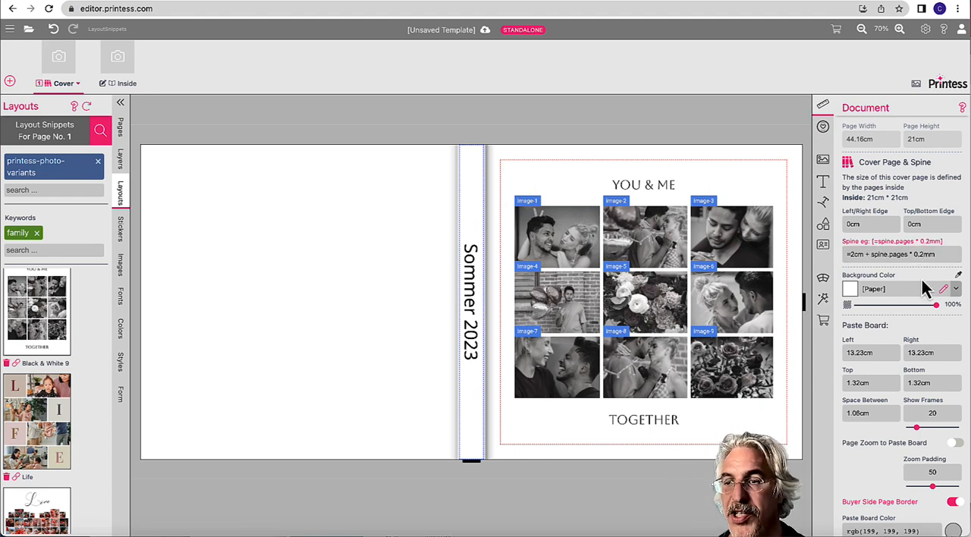
{"action": "key", "text": "BackSpace"}
{"action": "key", "text": "BackSpace"}
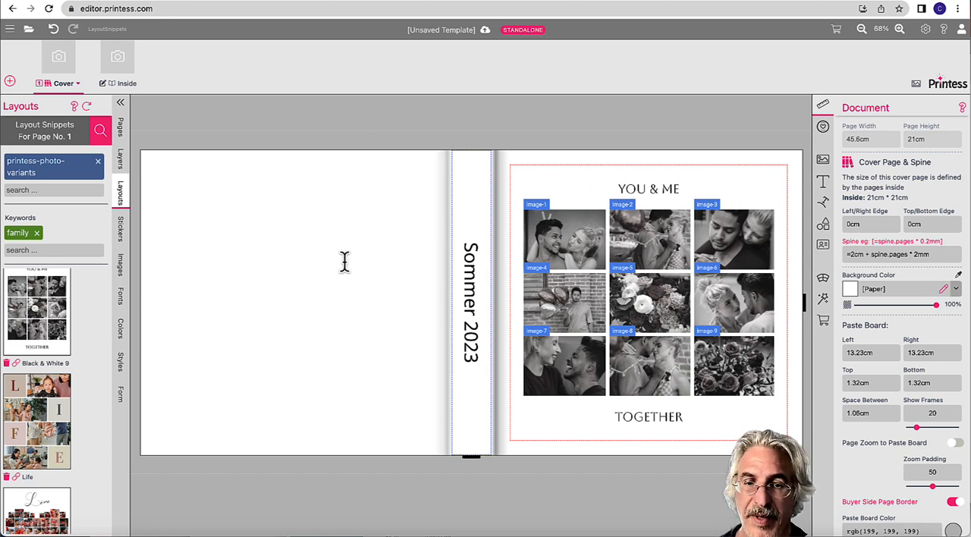
Step: Add more pages to the Inside document, then return to the Cover and check how the spine, its text and the layout adapt
{"action": "left_click", "coordinate": [118, 60]}
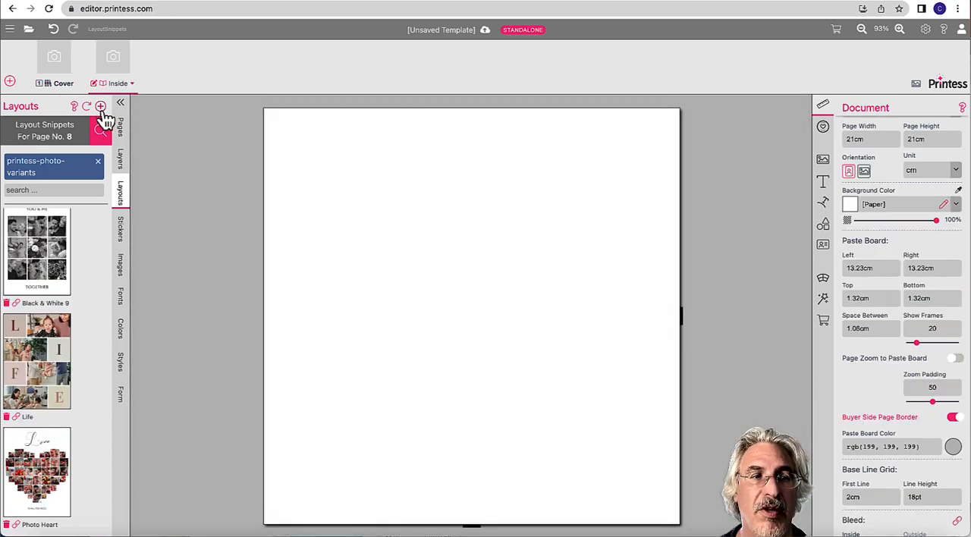
{"action": "left_click", "coordinate": [121, 129]}
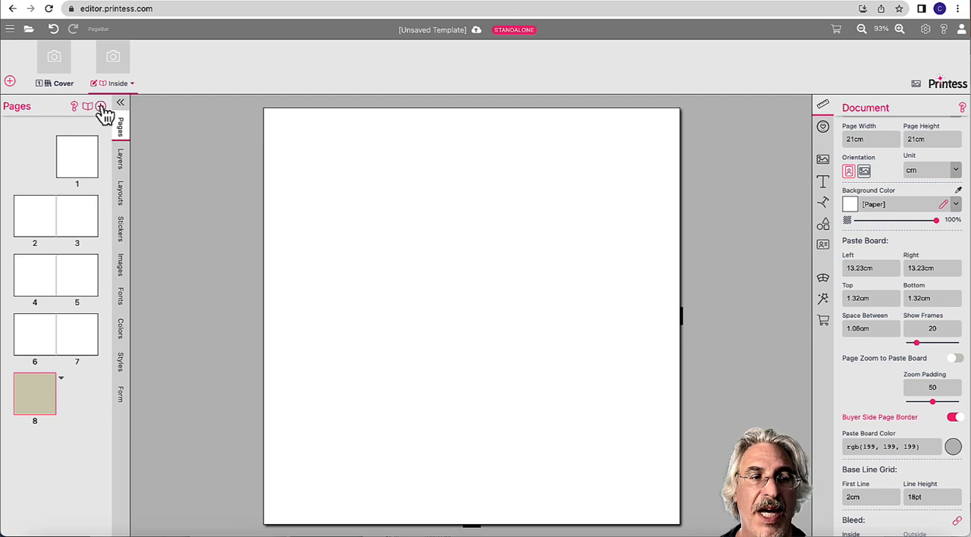
{"action": "left_click", "coordinate": [101, 107]}
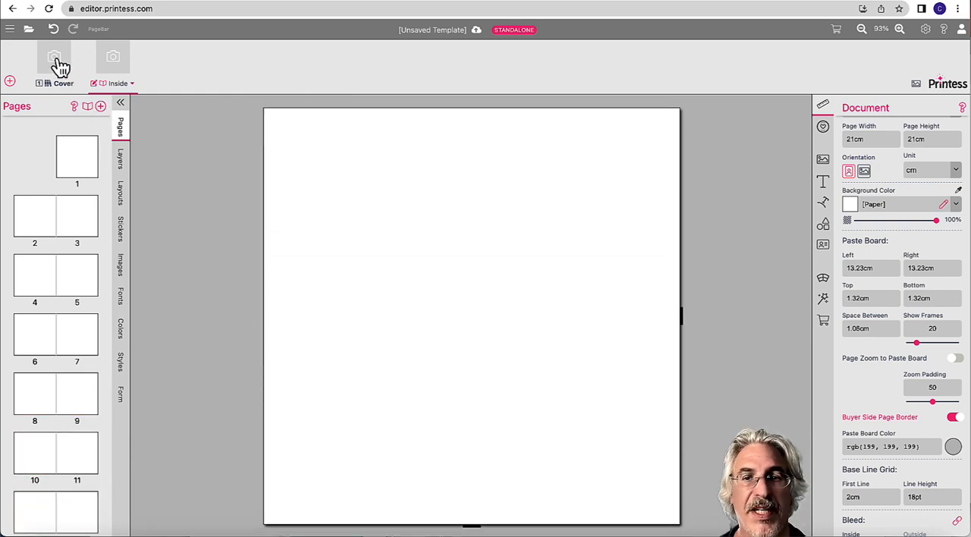
{"action": "left_click", "coordinate": [60, 63]}
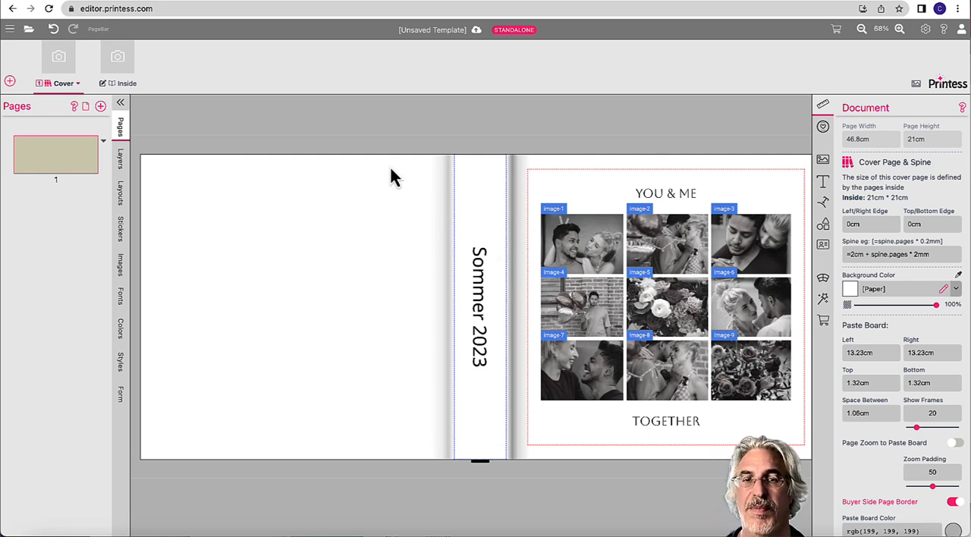
{"action": "left_click", "coordinate": [491, 258]}
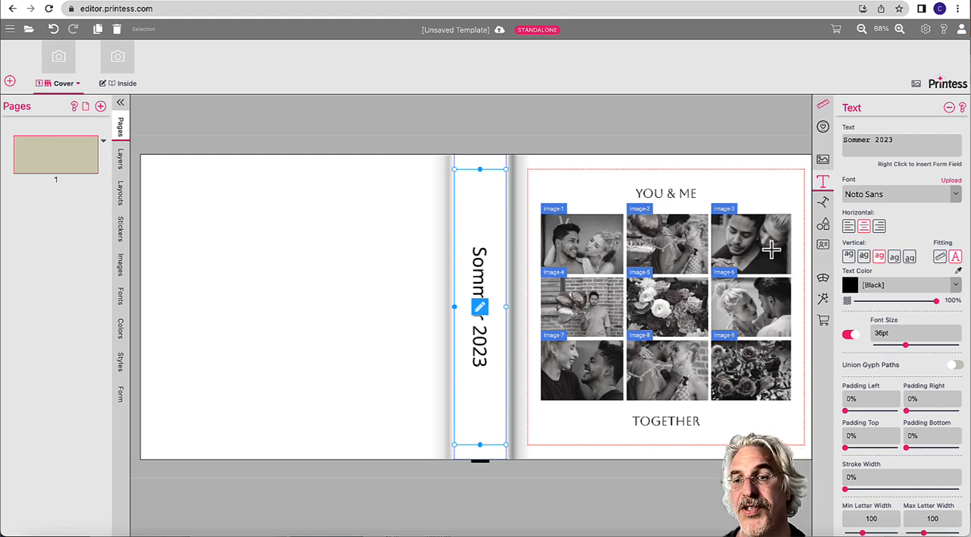
{"action": "left_click", "coordinate": [708, 139]}
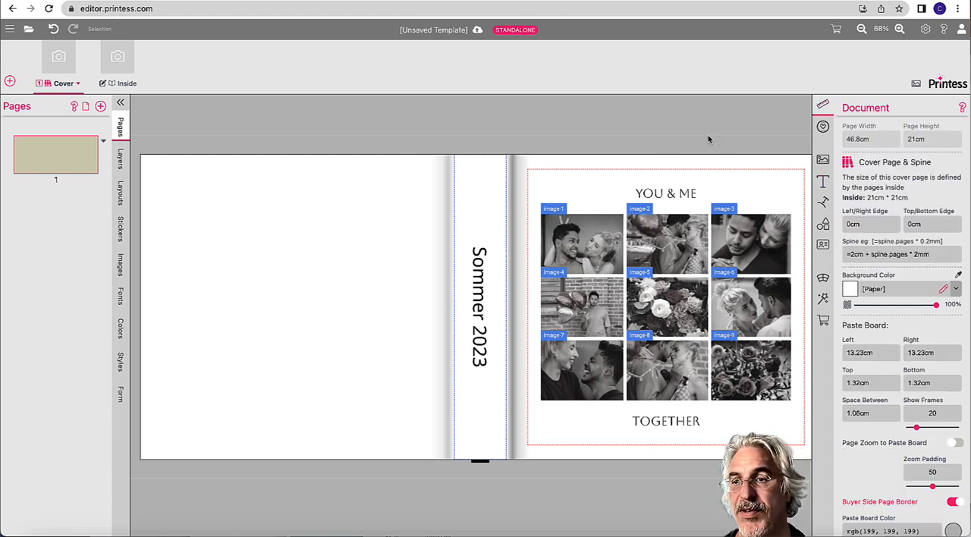
Step: Add a multi-line text frame to the back cover, shrink it and place it in the page's upper-left corner
{"action": "left_click", "coordinate": [826, 188]}
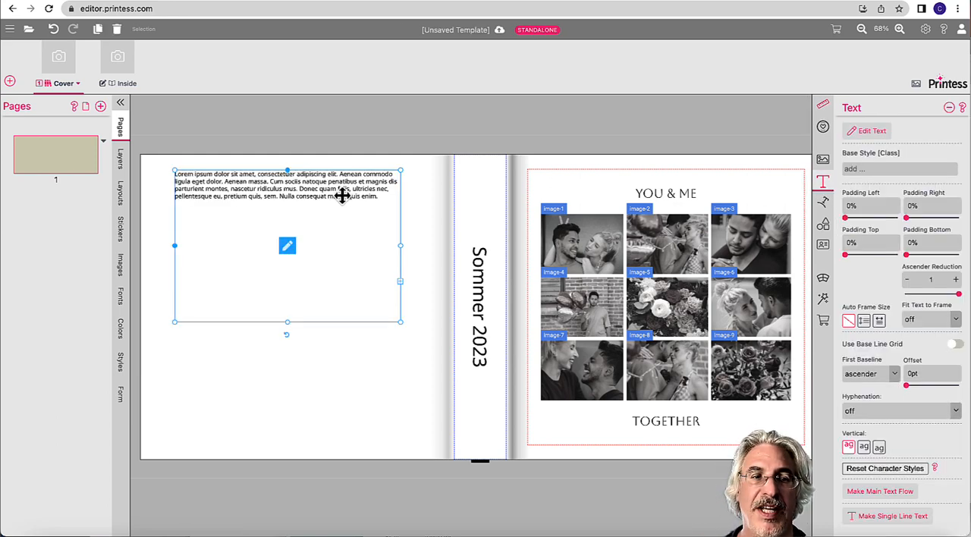
{"action": "left_click_drag", "start_coordinate": [343, 195], "coordinate": [322, 190]}
{"action": "left_click_drag", "start_coordinate": [372, 313], "coordinate": [293, 288]}
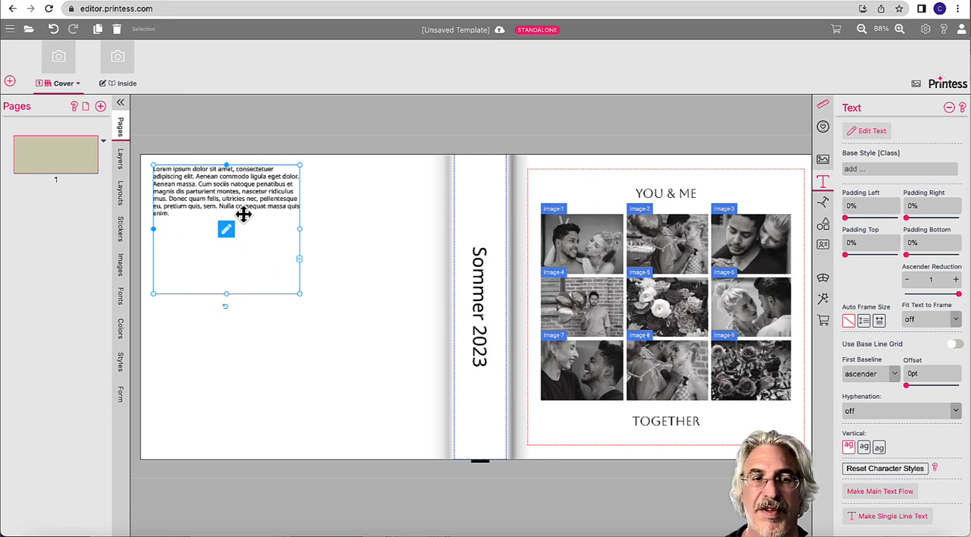
{"action": "mouse_move", "coordinate": [243, 215]}
{"action": "left_mouse_down"}
{"action": "mouse_move", "coordinate": [347, 223]}
{"action": "mouse_move", "coordinate": [397, 205]}
{"action": "mouse_move", "coordinate": [242, 215]}
{"action": "mouse_move", "coordinate": [379, 171]}
{"action": "mouse_move", "coordinate": [317, 215]}
{"action": "mouse_move", "coordinate": [220, 215]}
{"action": "mouse_move", "coordinate": [250, 210]}
{"action": "left_mouse_up"}
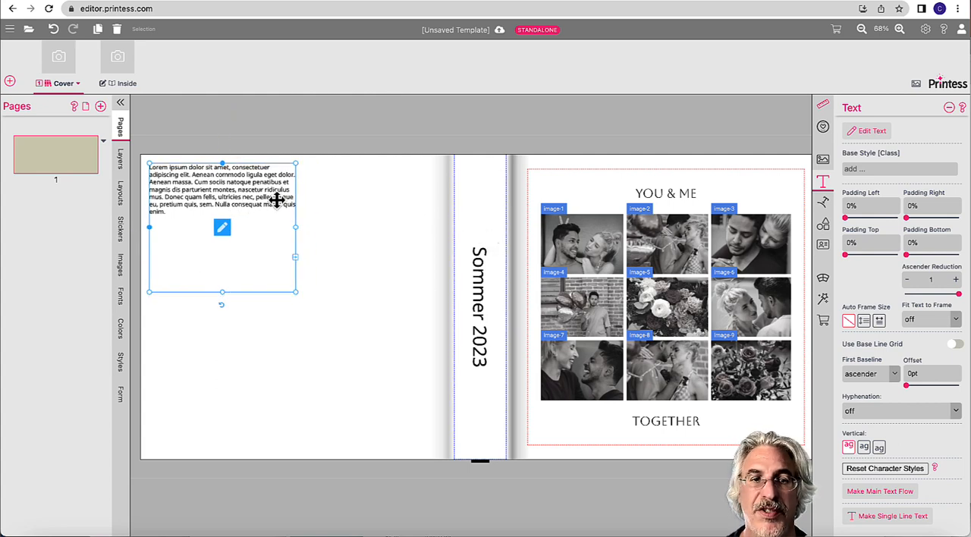
{"action": "left_click", "coordinate": [265, 138]}
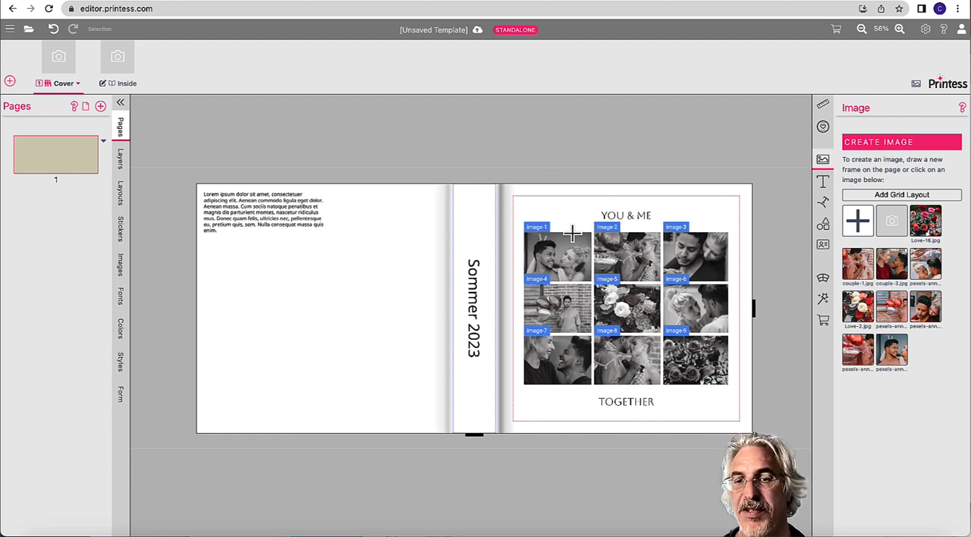
Step: Add a placeholder image and stretch its frame past the page edges to cover the back, spine and front
{"action": "left_click", "coordinate": [567, 263]}
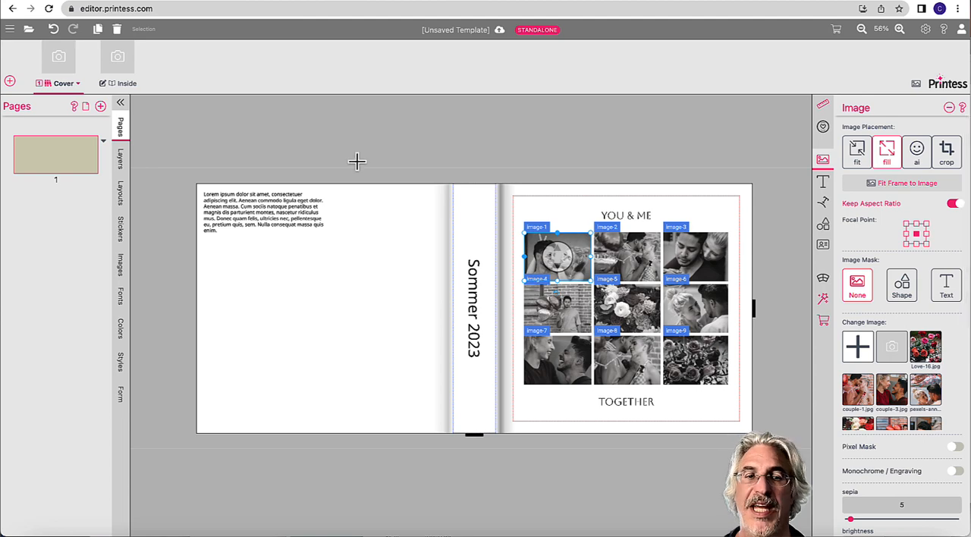
{"action": "left_click", "coordinate": [527, 170]}
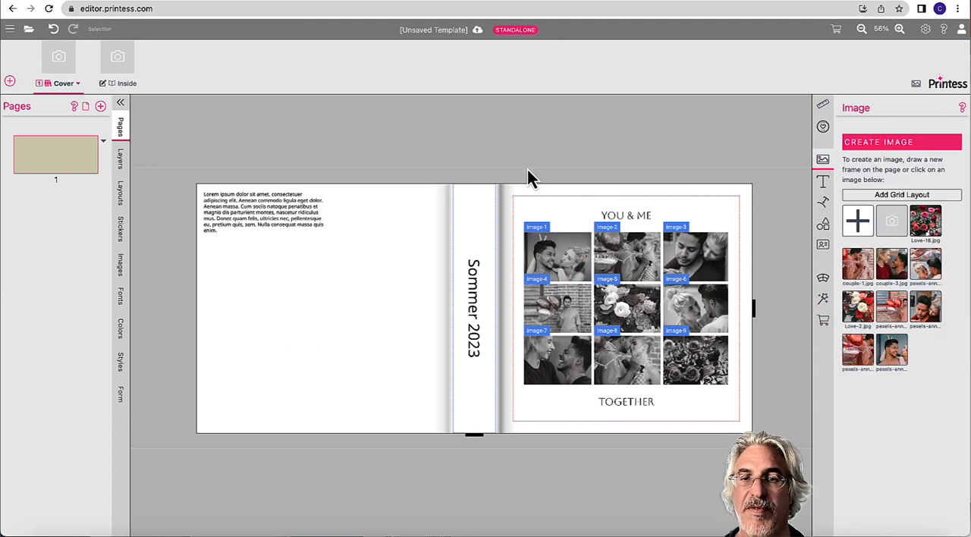
{"action": "left_click", "coordinate": [891, 233]}
{"action": "left_click_drag", "start_coordinate": [265, 275], "coordinate": [297, 293]}
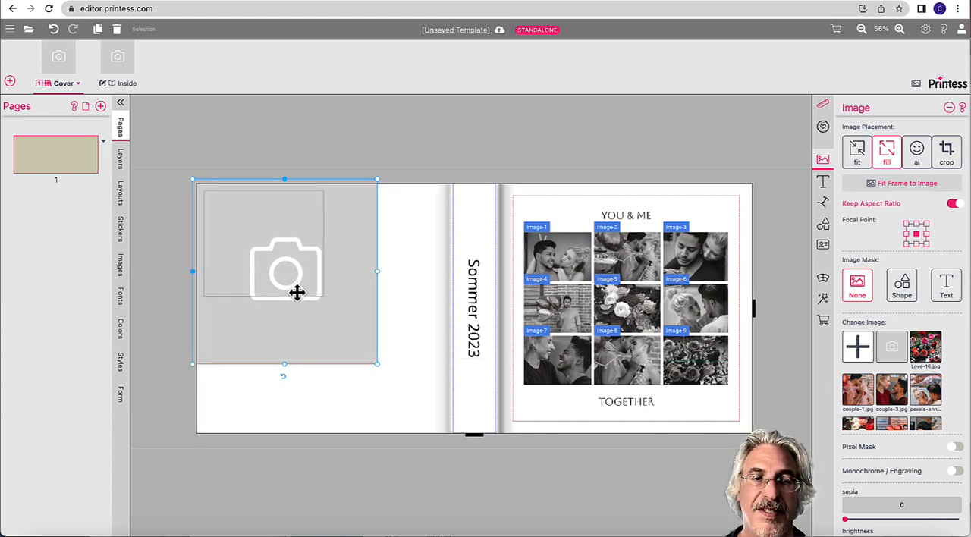
{"action": "left_click_drag", "start_coordinate": [380, 364], "coordinate": [731, 430]}
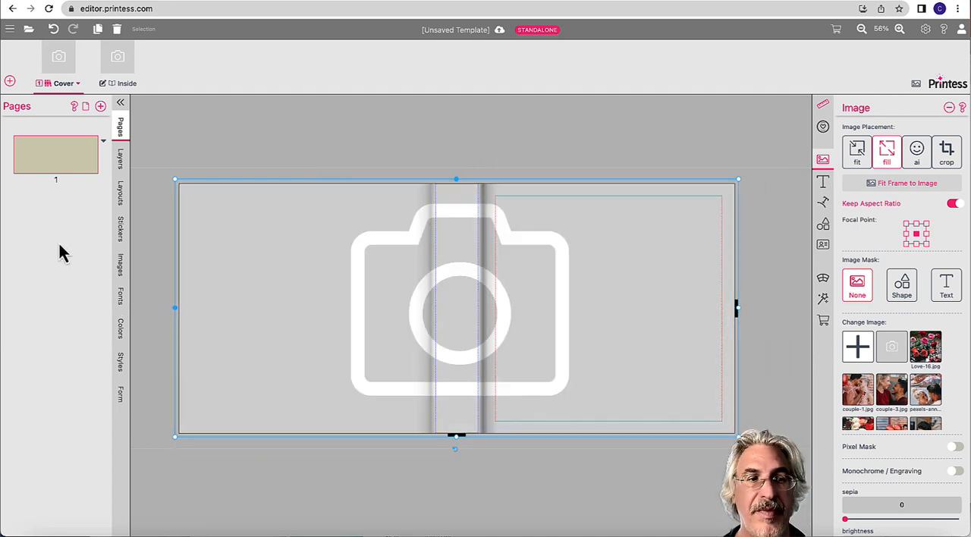
Step: Create a layer named BG beneath the base layer and move the placeholder image into it
{"action": "left_click", "coordinate": [122, 166]}
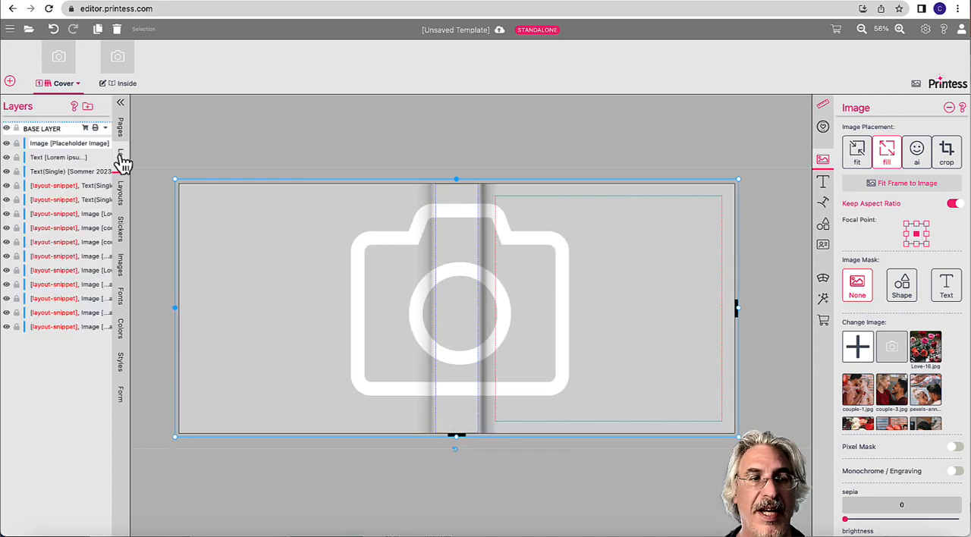
{"action": "left_click", "coordinate": [88, 107]}
{"action": "key", "text": "Return"}
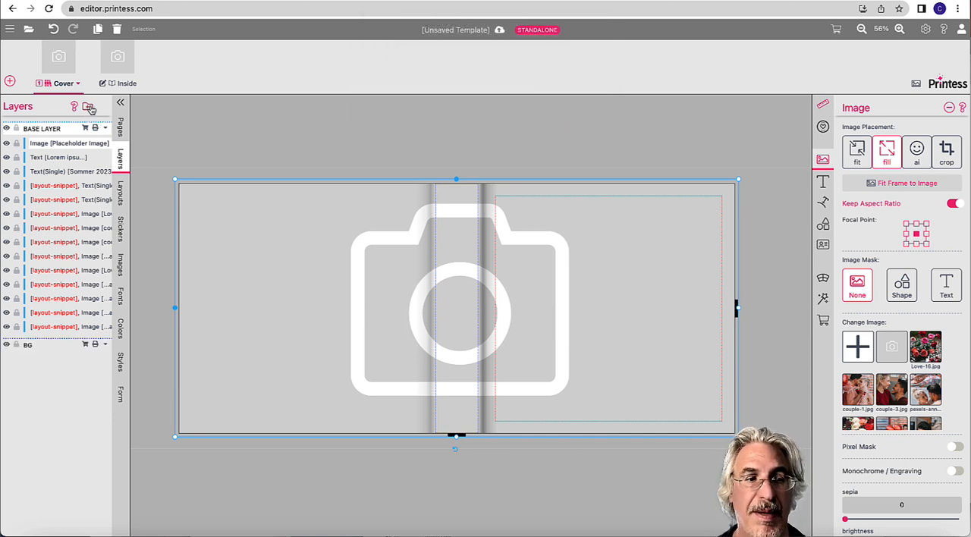
{"action": "left_click_drag", "start_coordinate": [61, 149], "coordinate": [45, 349]}
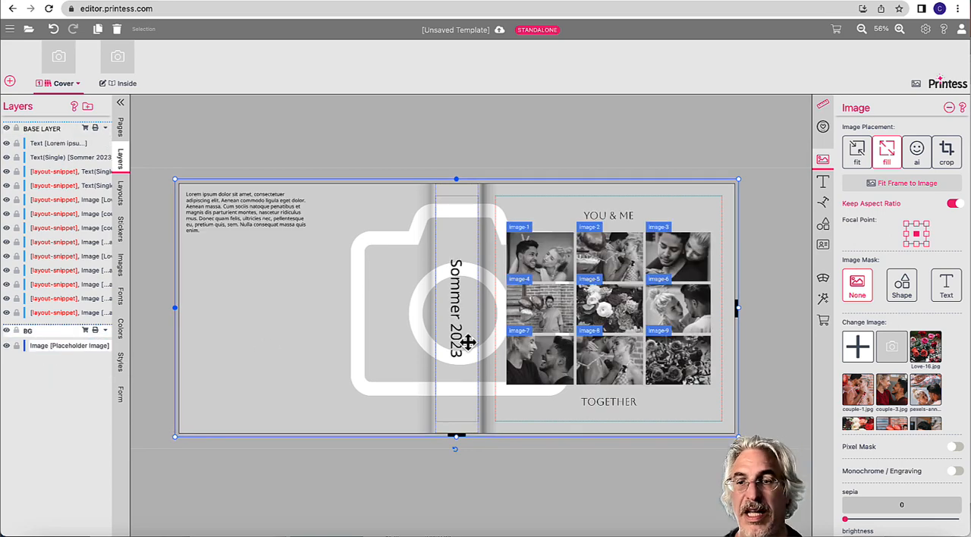
Step: Make the BG placeholder image's content editable on the buyer side and turn on Is Background Frame
{"action": "left_click", "coordinate": [824, 320]}
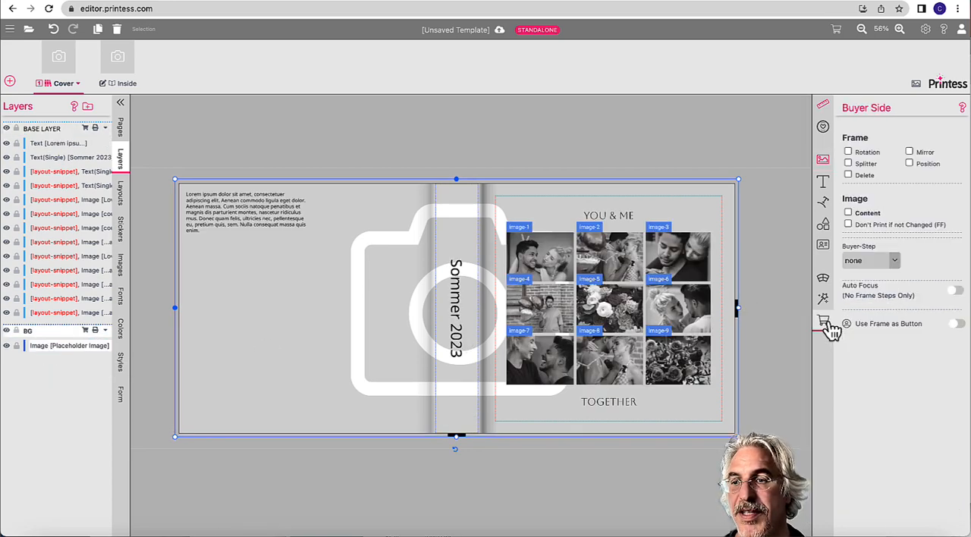
{"action": "left_click", "coordinate": [870, 213]}
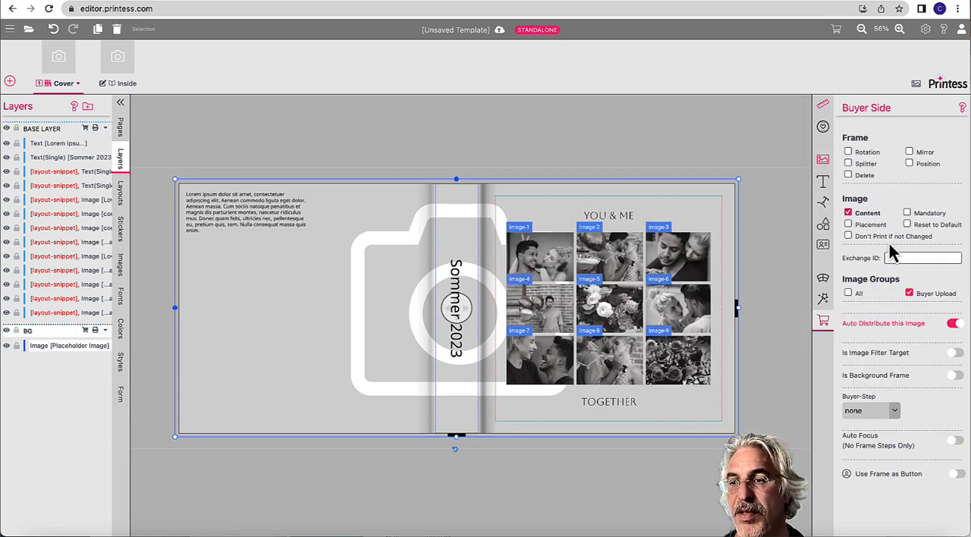
{"action": "left_click", "coordinate": [956, 376]}
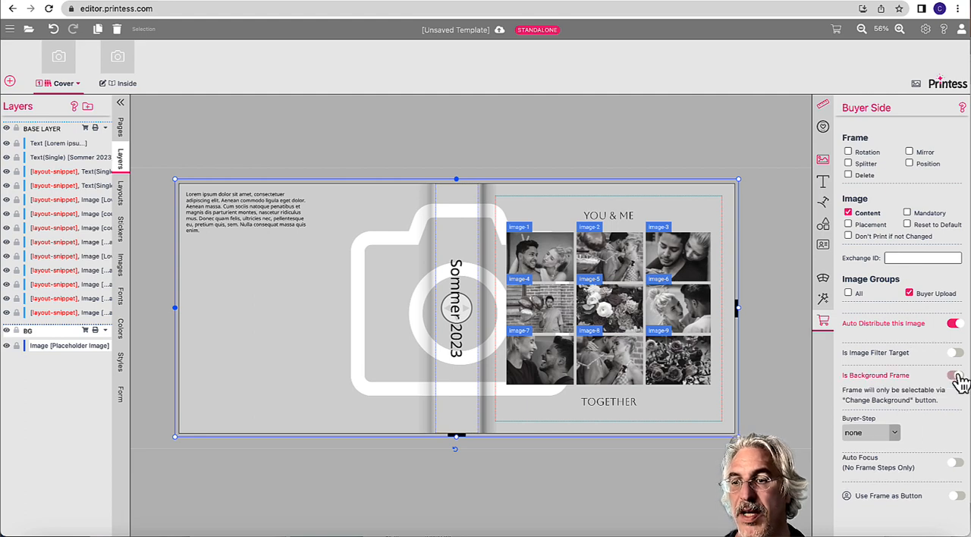
{"action": "left_click", "coordinate": [585, 154]}
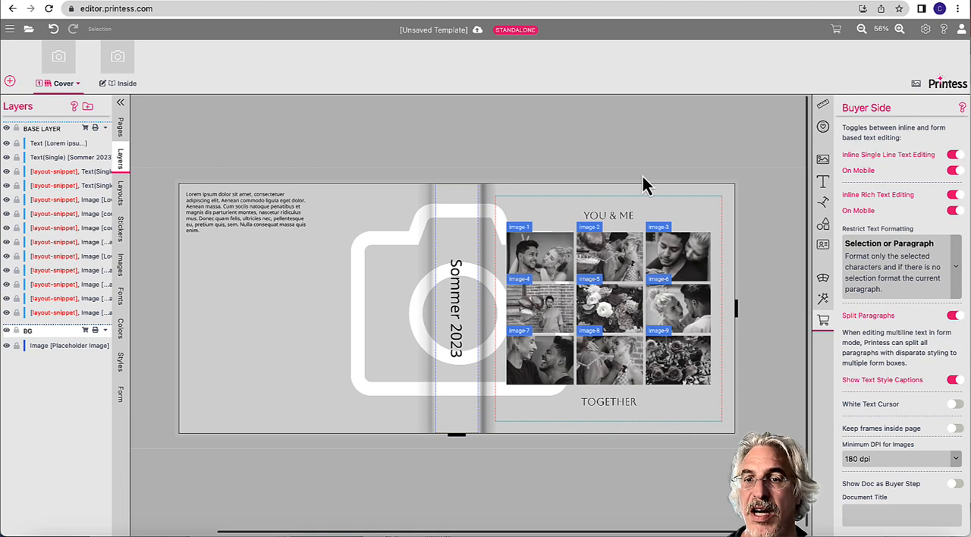
{"action": "left_click", "coordinate": [404, 207]}
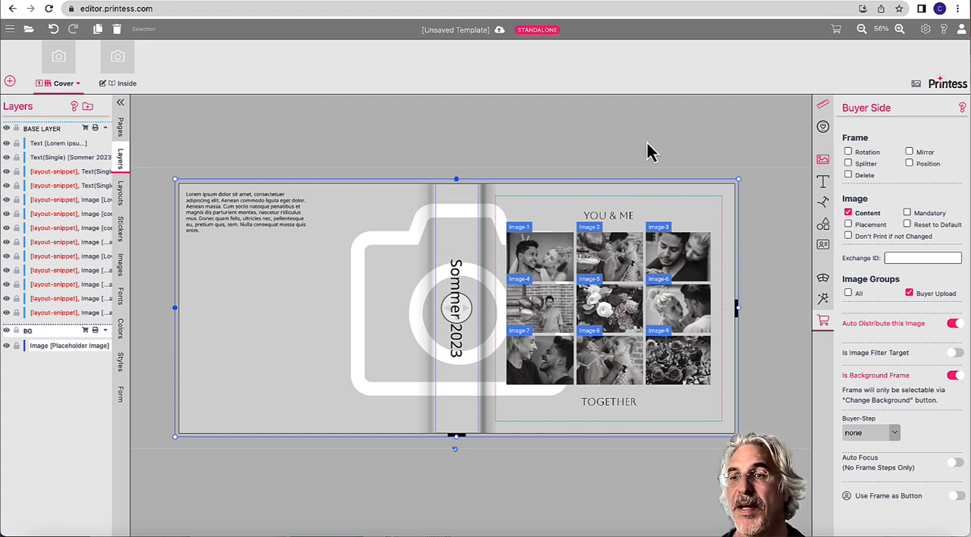
Step: Test Change Background in the buyer preview by uploading the guinea pig photo from Beispiel-Fotos, and return to the template
{"action": "left_click", "coordinate": [837, 34]}
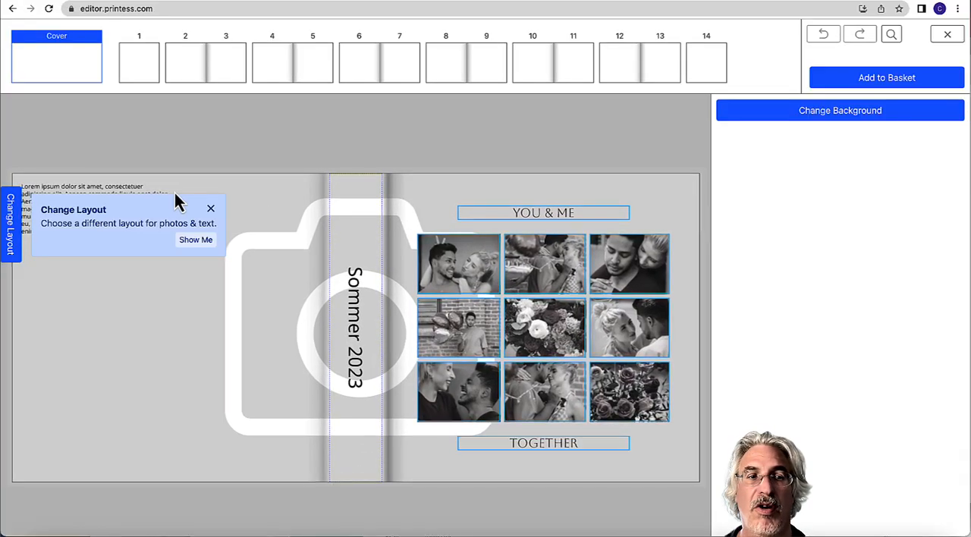
{"action": "left_click", "coordinate": [212, 209]}
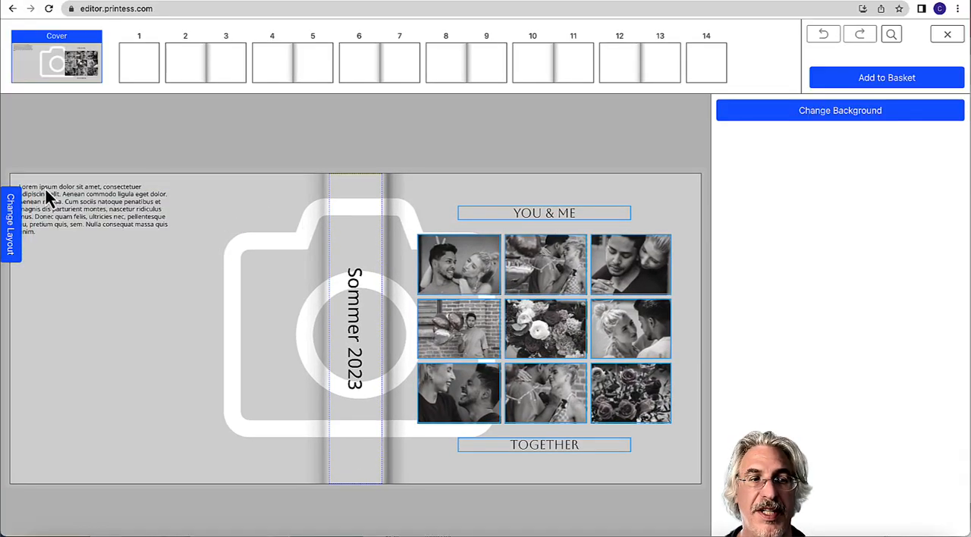
{"action": "left_click", "coordinate": [727, 111]}
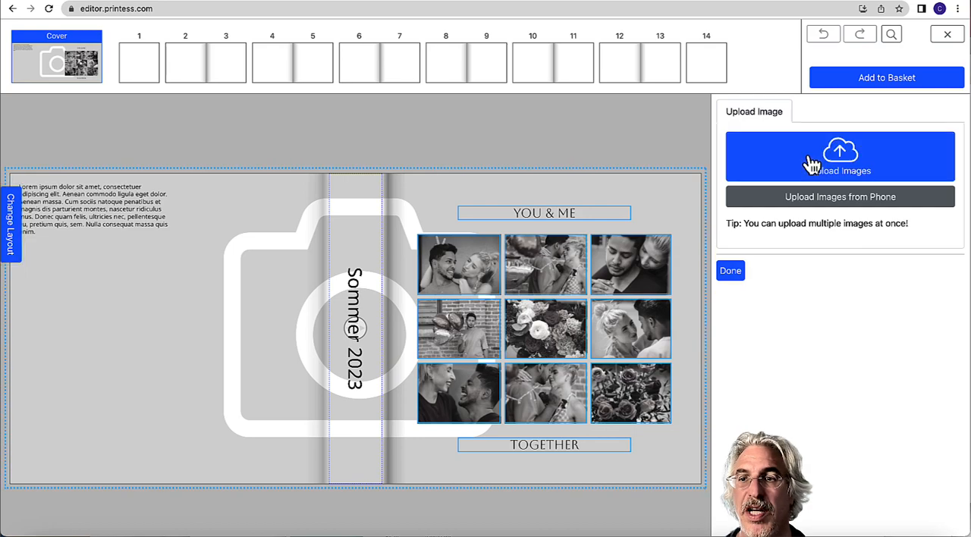
{"action": "left_click", "coordinate": [576, 238]}
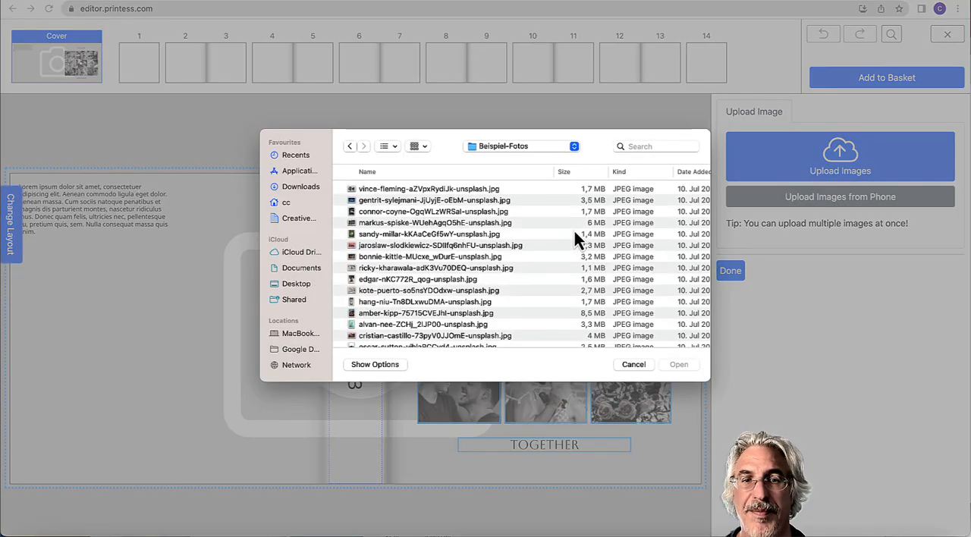
{"action": "double_click", "coordinate": [403, 258]}
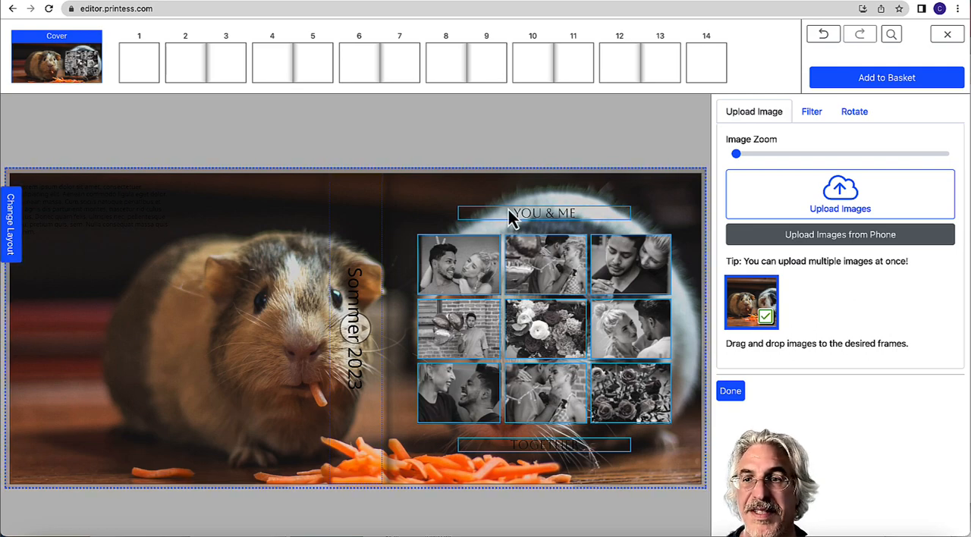
{"action": "left_click", "coordinate": [948, 35]}
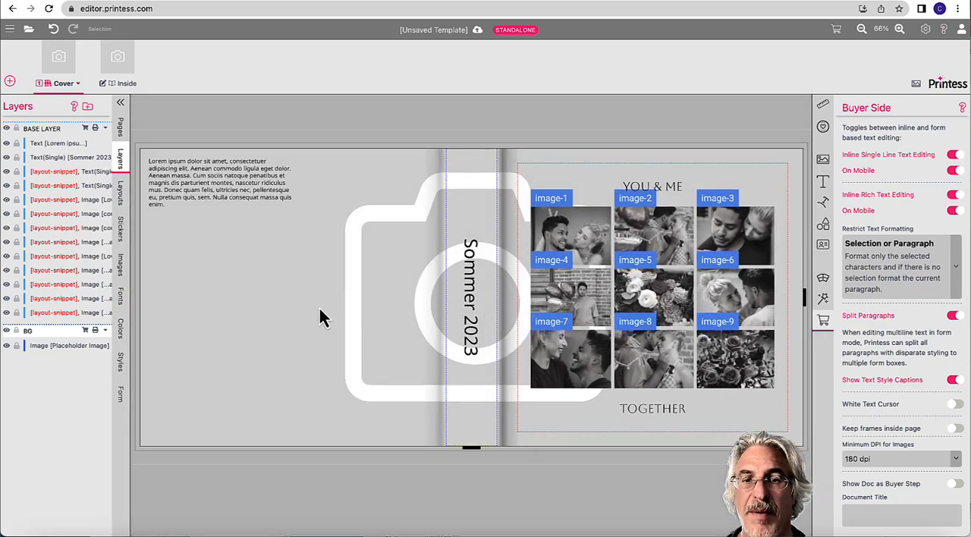